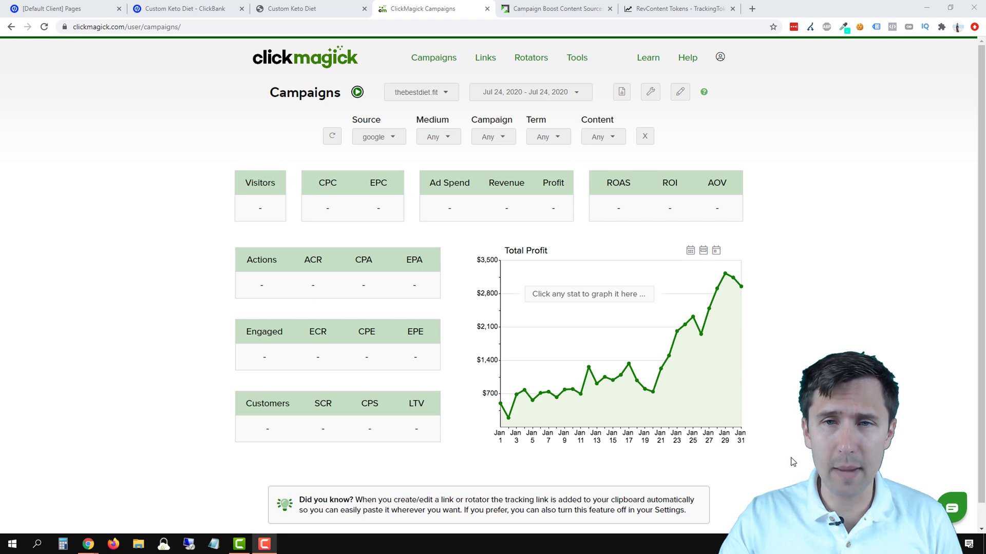
Open ClickMagick's Campaign URL Builder, briefly checking the saved campaign URLs in URL Manager
click(651, 93)
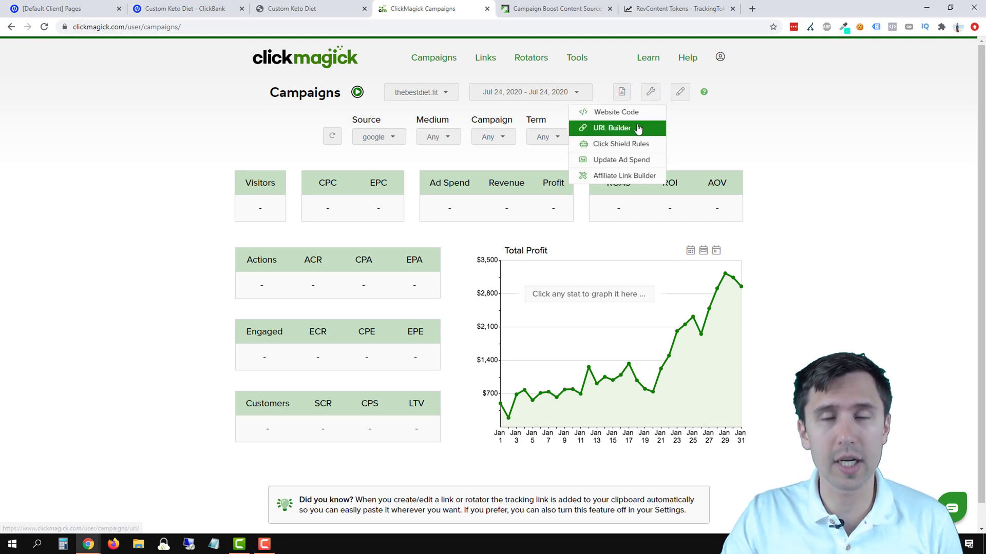
click(638, 129)
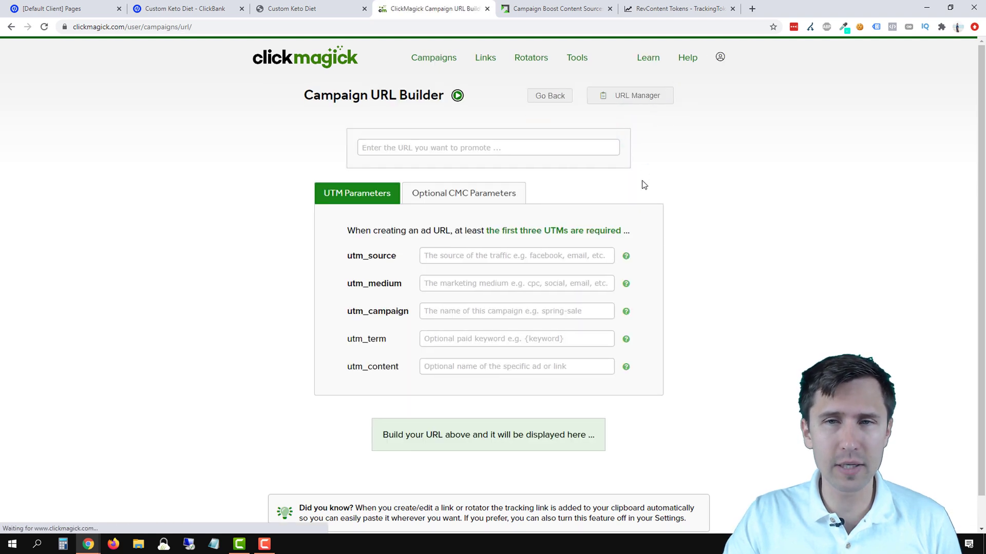
click(621, 98)
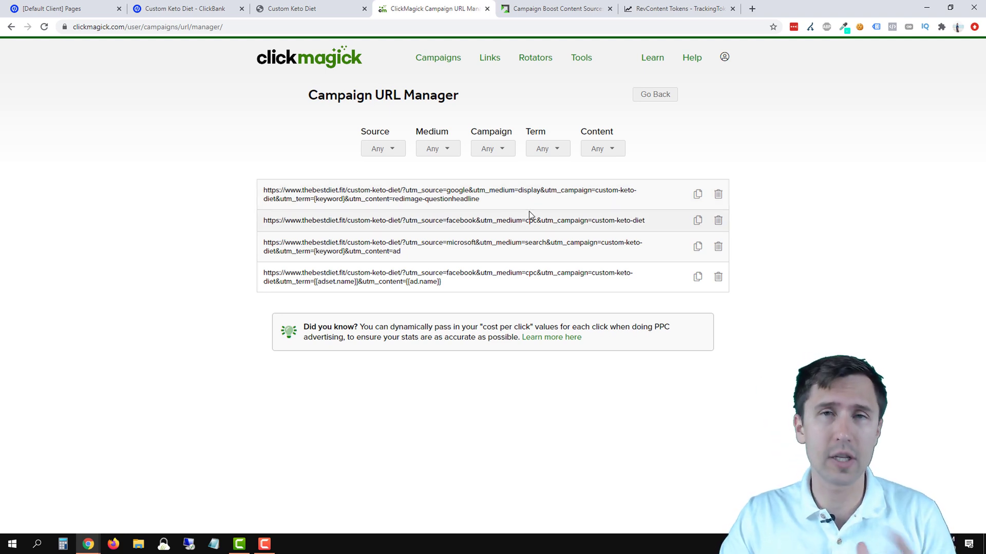
click(652, 95)
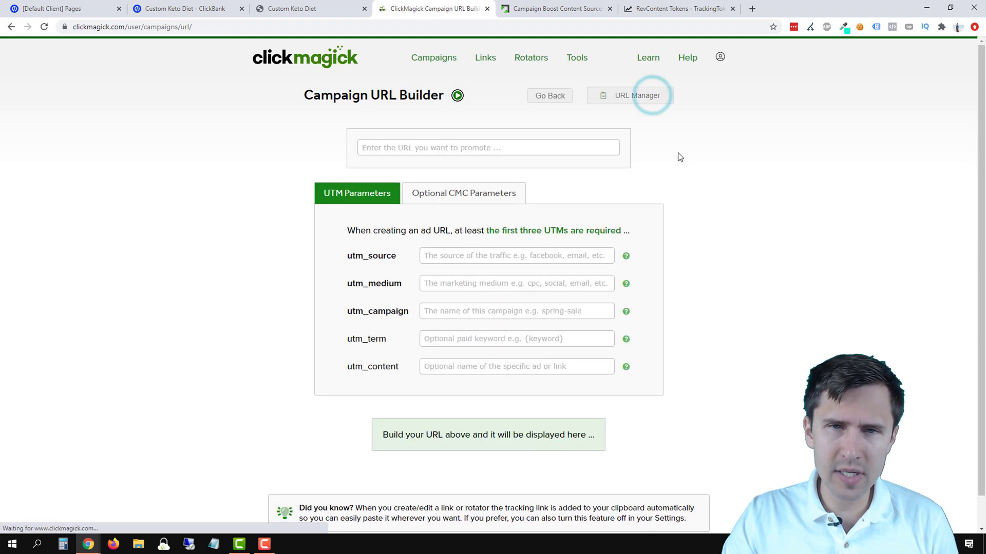
click(307, 8)
click(196, 31)
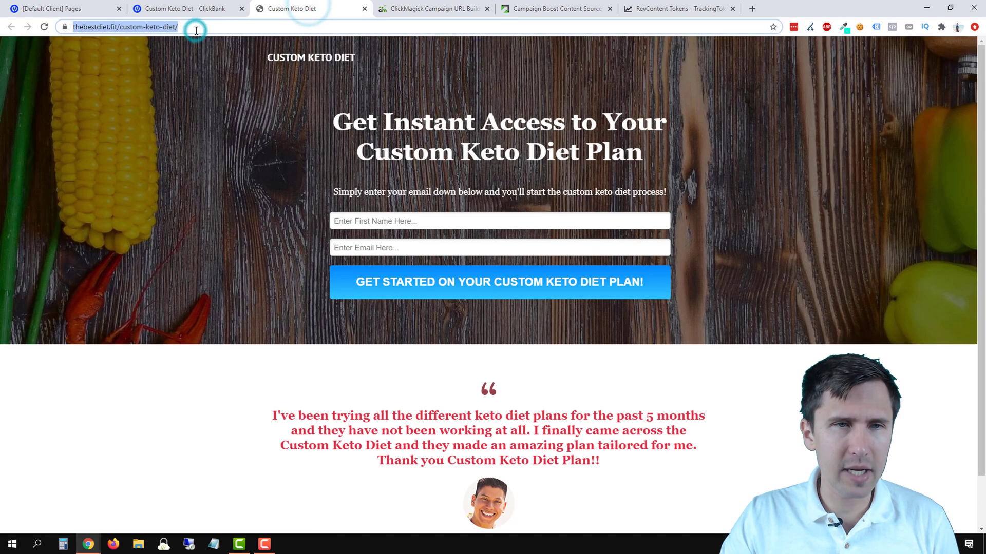
right_click(196, 30)
click(220, 84)
click(443, 8)
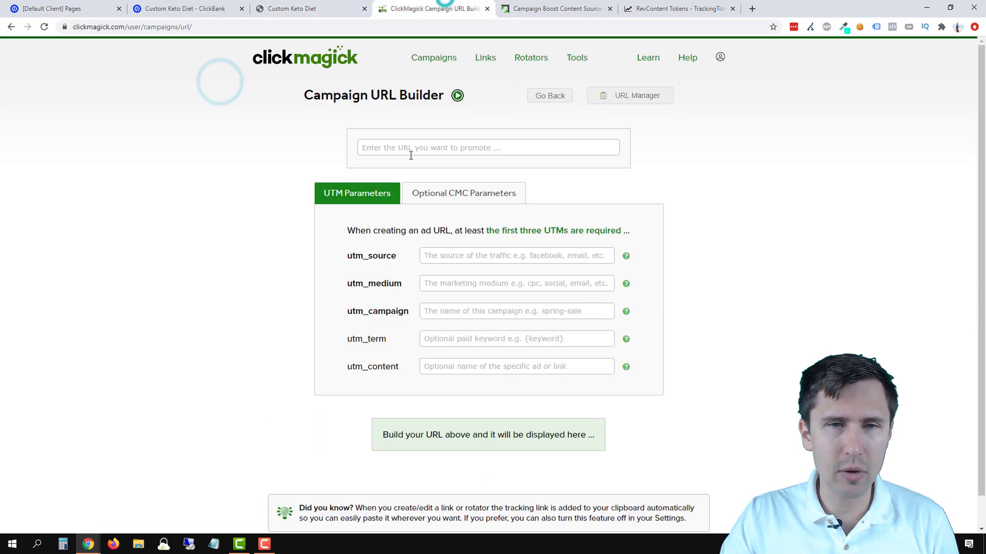
click(378, 149)
right_click(359, 150)
click(400, 223)
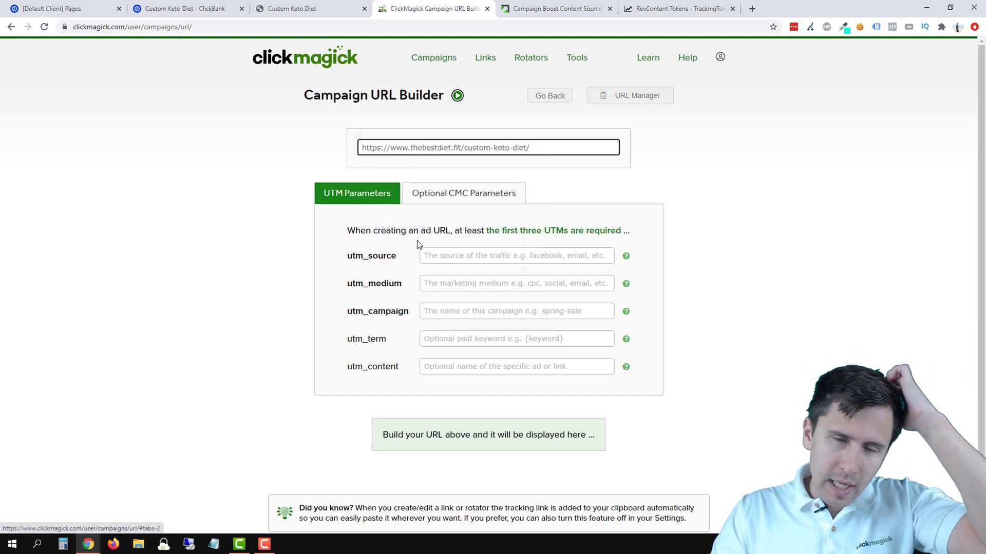
Enter utm_source revcontent and utm_medium display, replacing the first-typed native
click(428, 254)
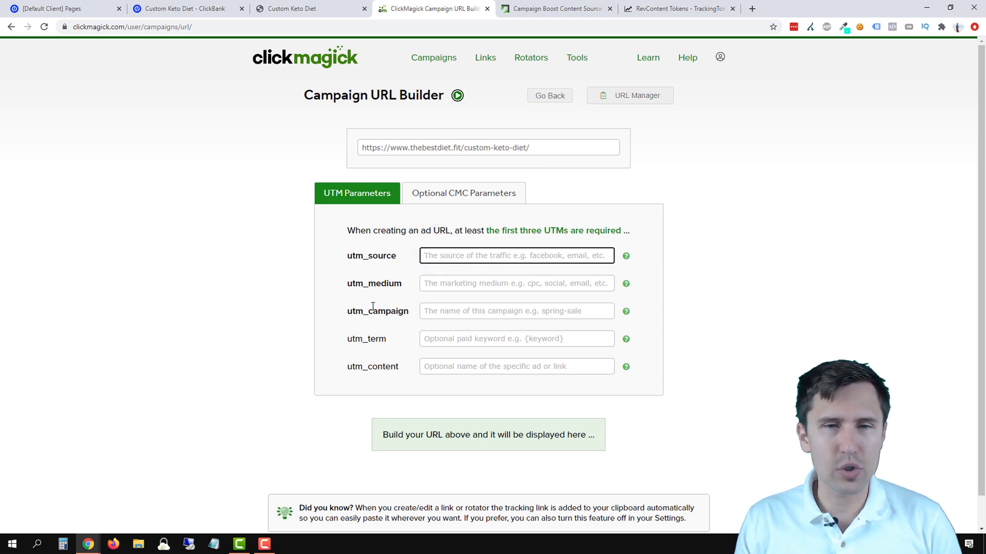
text(revcontent)
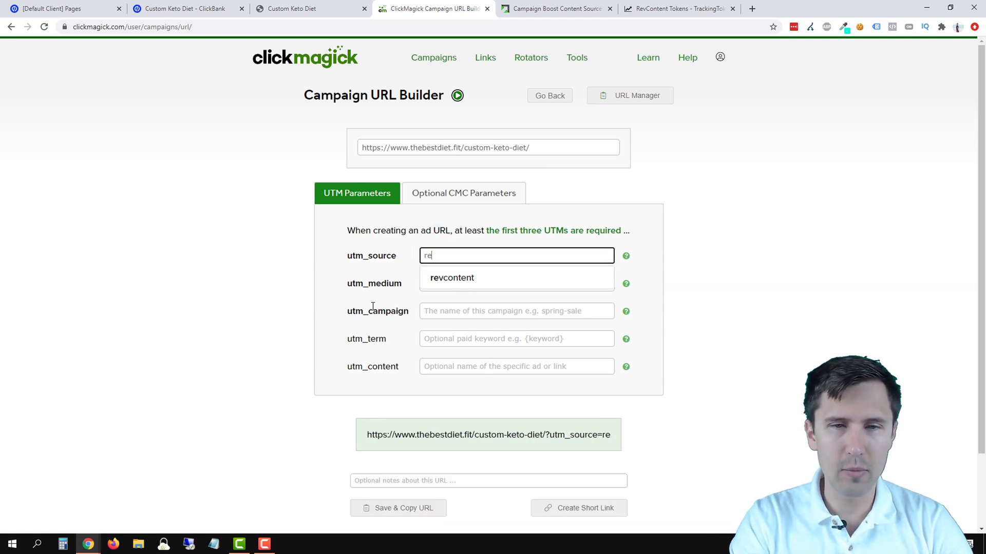
click(208, 307)
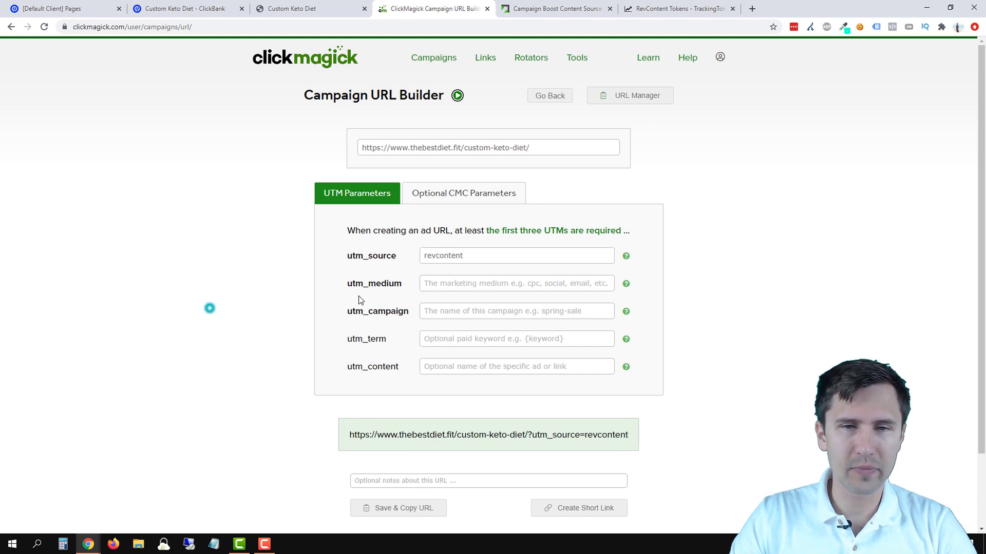
click(469, 286)
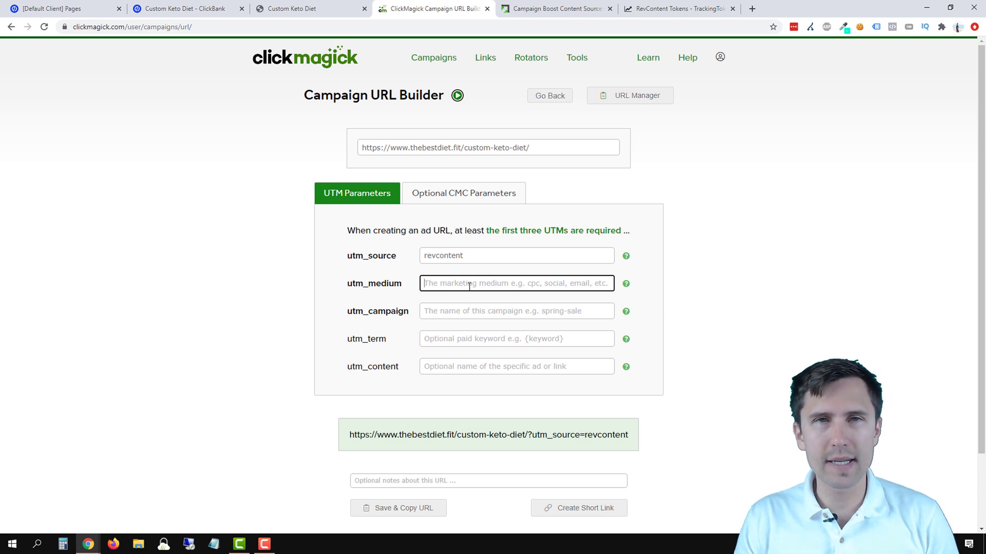
text(native)
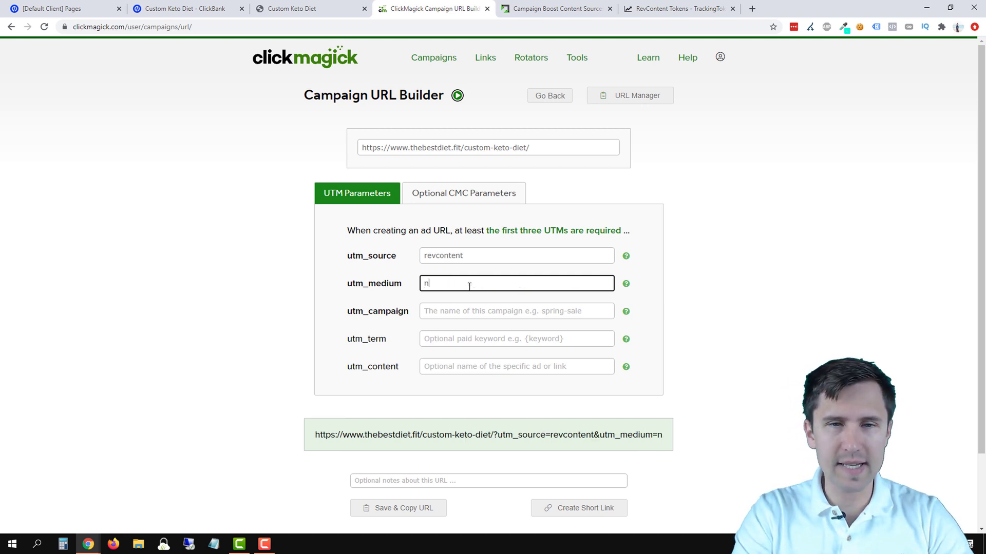
click(280, 315)
double_click(435, 282)
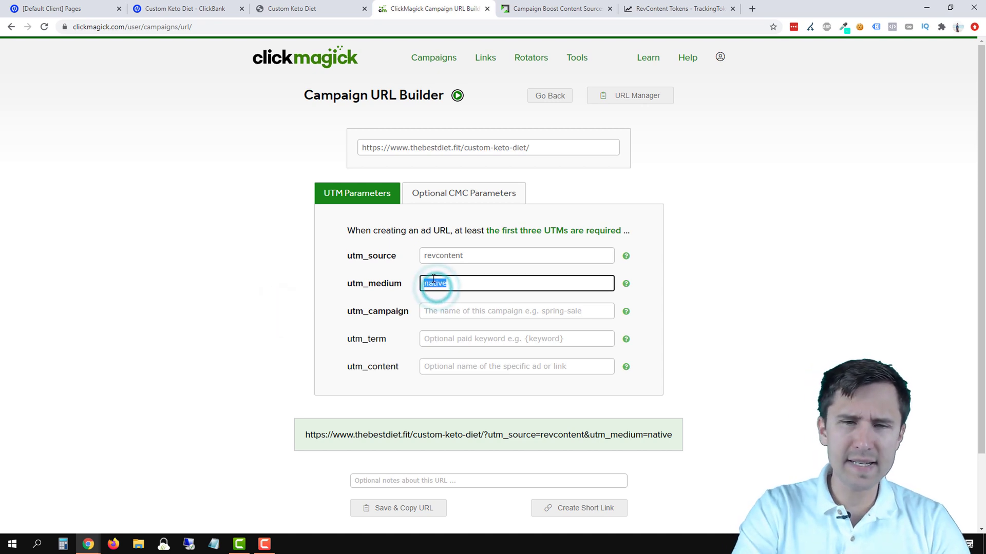
text(display)
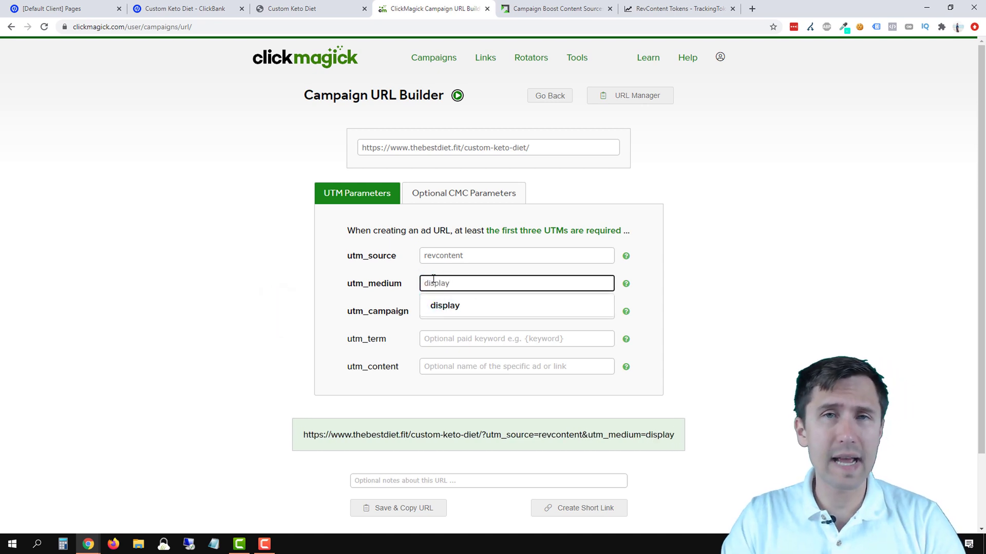
click(279, 302)
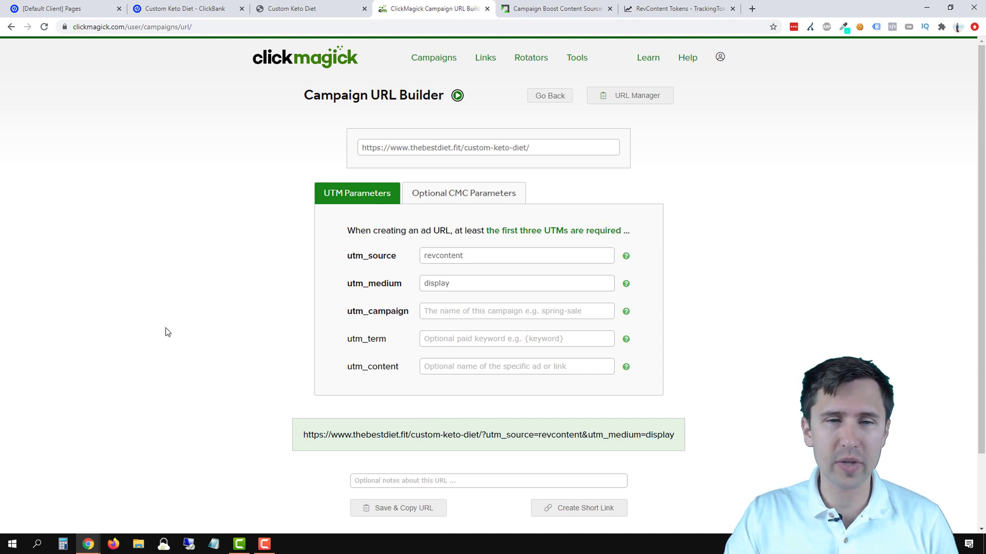
Highlight the three required UTM fields and the optional term and content fields
click(238, 337)
click(357, 254)
drag(379, 260, 625, 311)
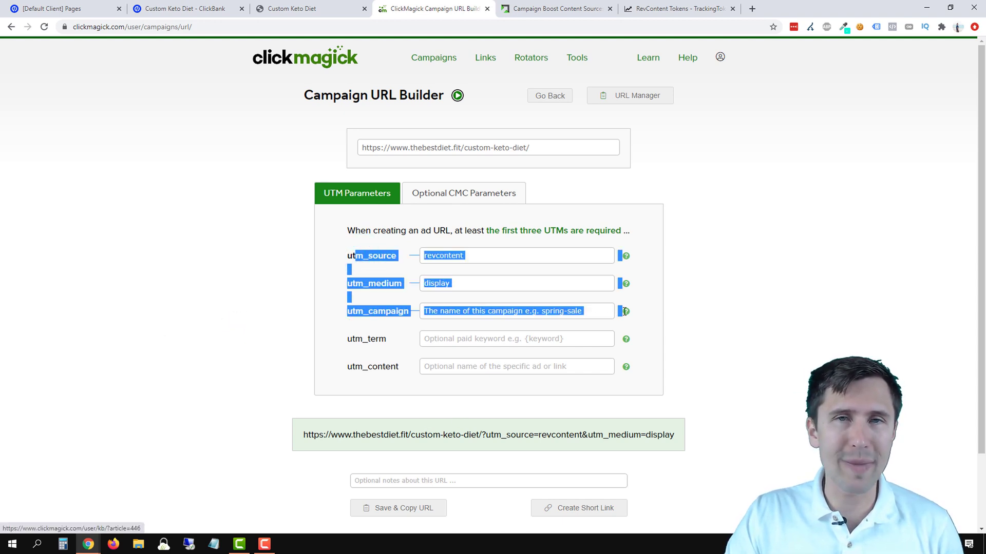
drag(353, 339, 552, 371)
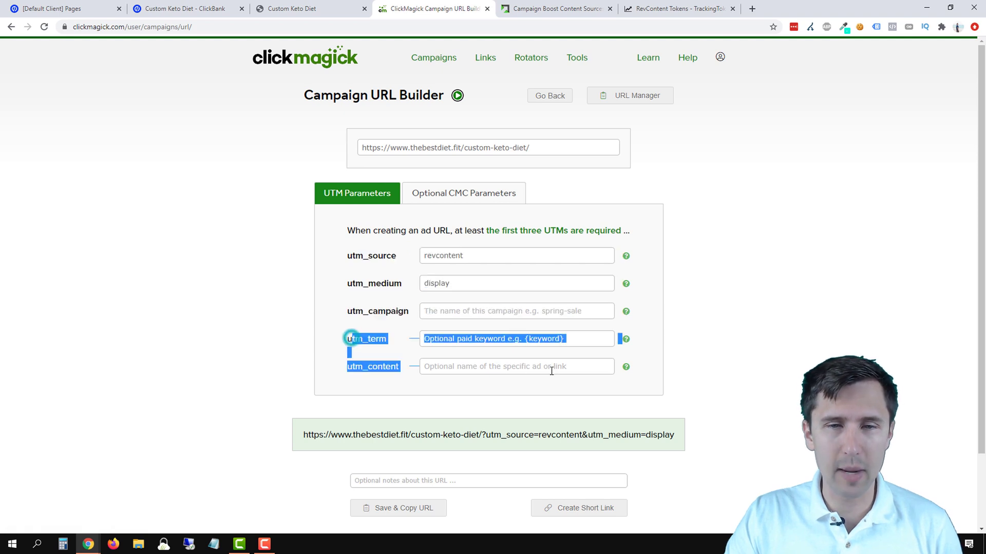
click(363, 314)
Set utm_campaign to custom-keto-diet from autocomplete and bring up the RevContent tokens page
click(476, 317)
text(c)
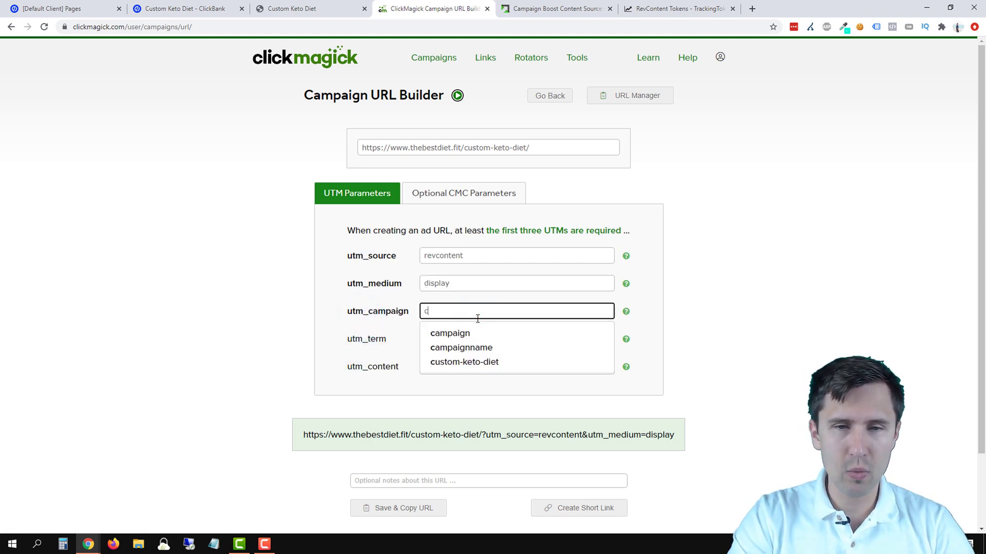
text(us)
key(Down)
key(Return)
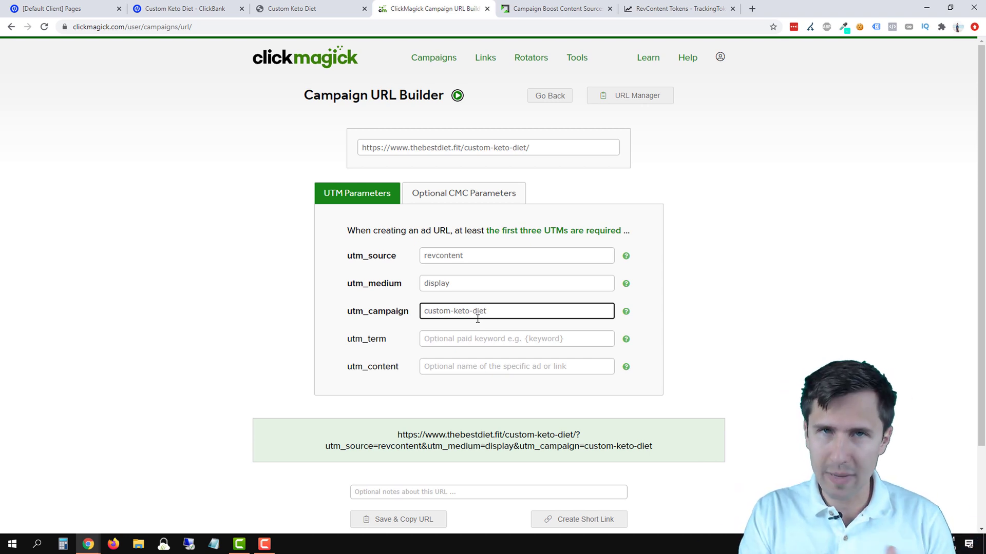
click(447, 338)
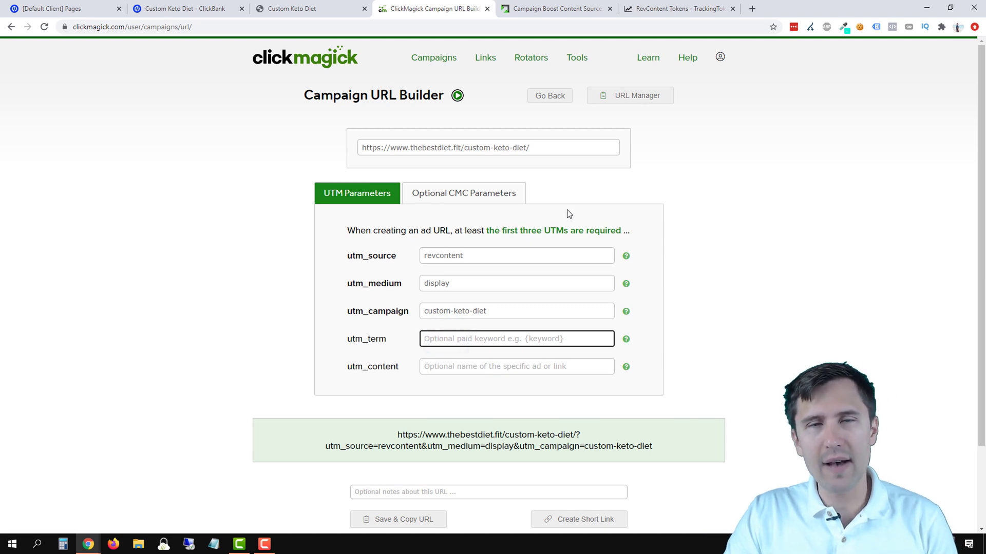
click(667, 8)
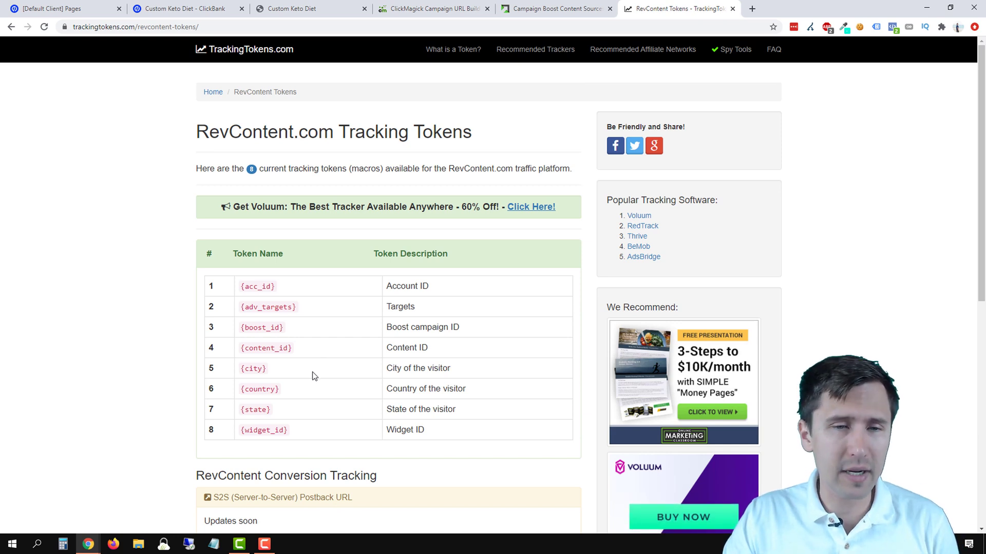
Copy the {adv_targets} token from the RevContent token table and return to ClickMagick
drag(287, 389, 243, 388)
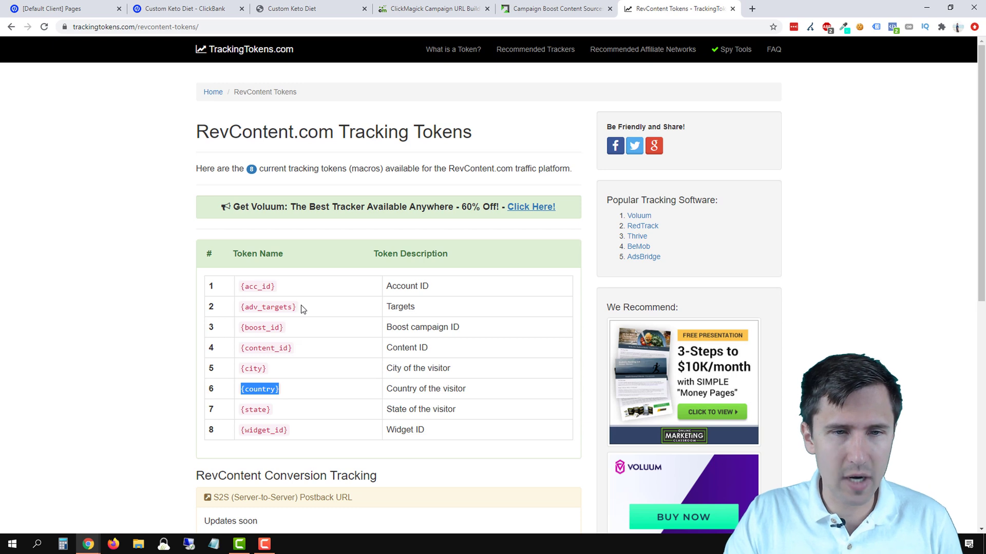
drag(301, 307, 244, 305)
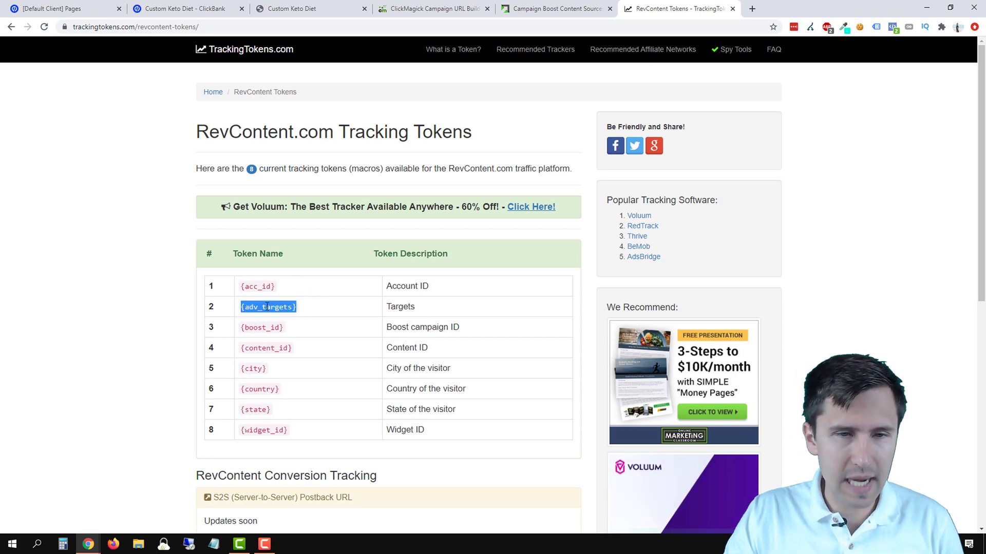
right_click(267, 307)
click(289, 314)
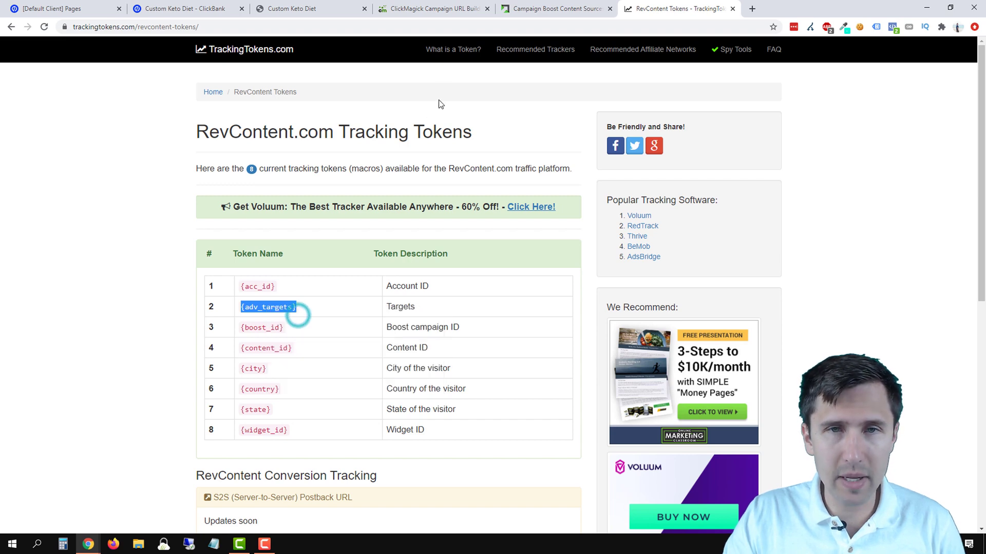
key(ctrl+4)
Fill the utm_term field with the {adv_targets} token
right_click(447, 338)
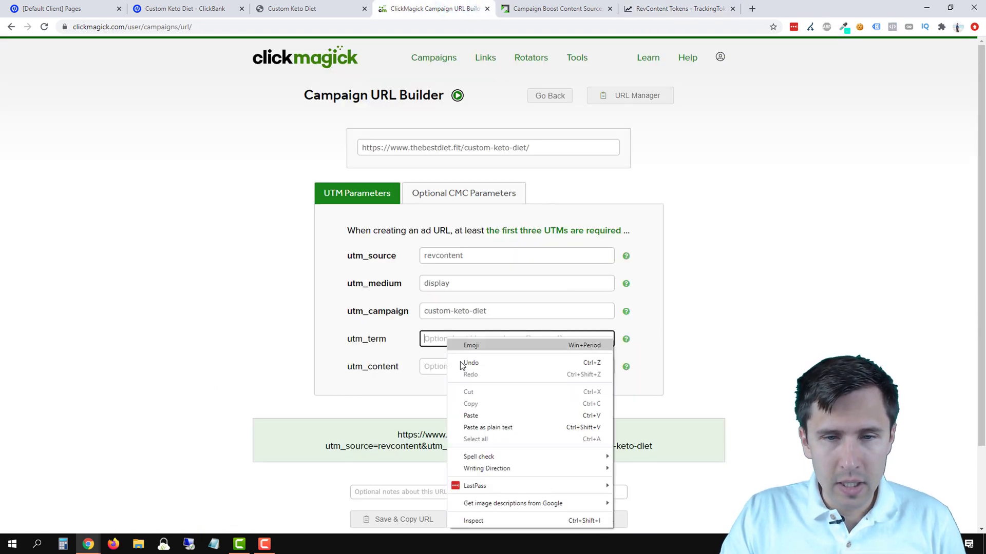
click(468, 416)
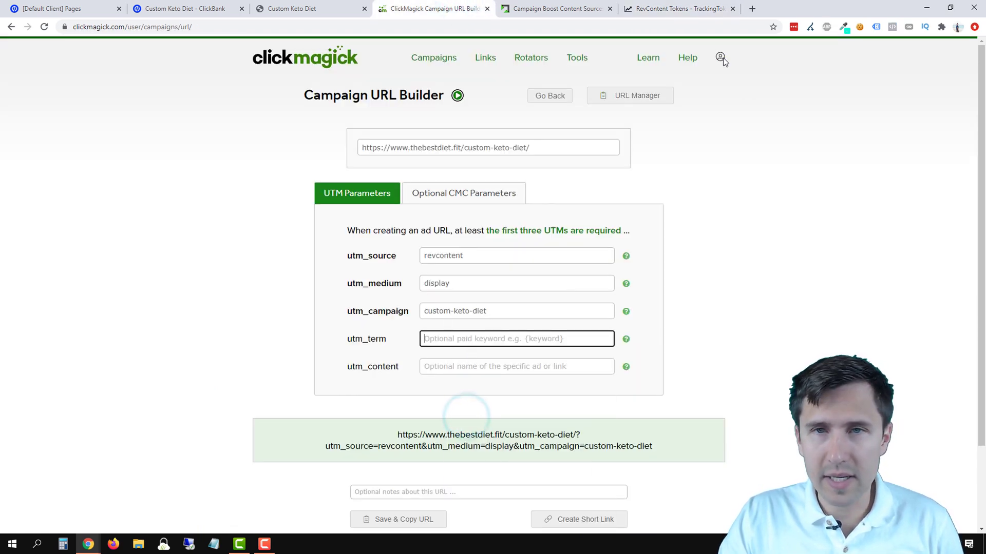
click(650, 7)
click(473, 6)
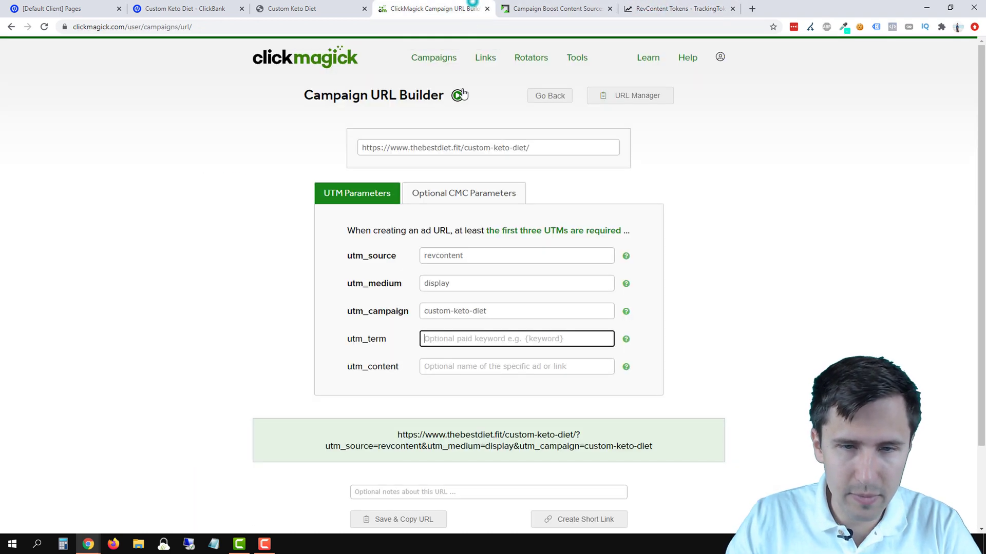
text({adv)
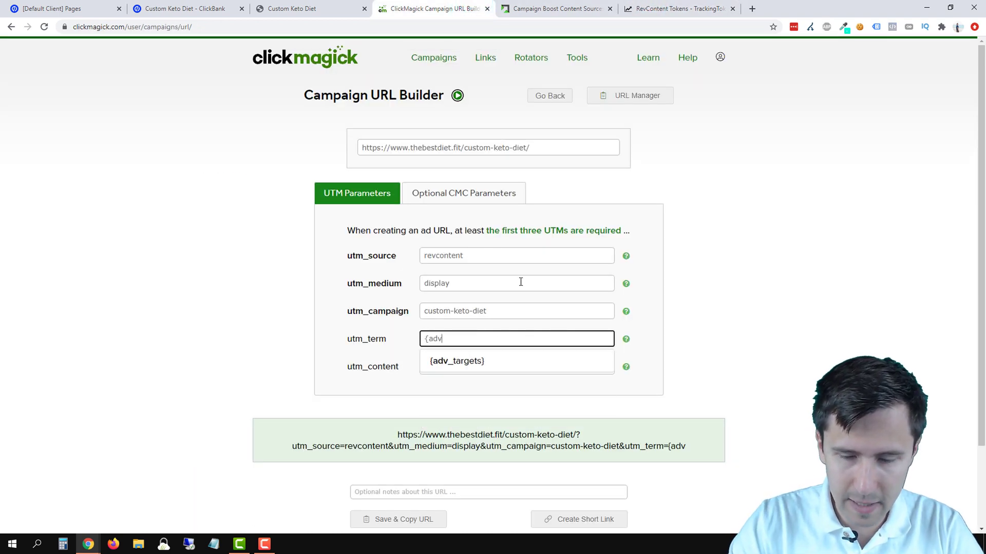
text(_)
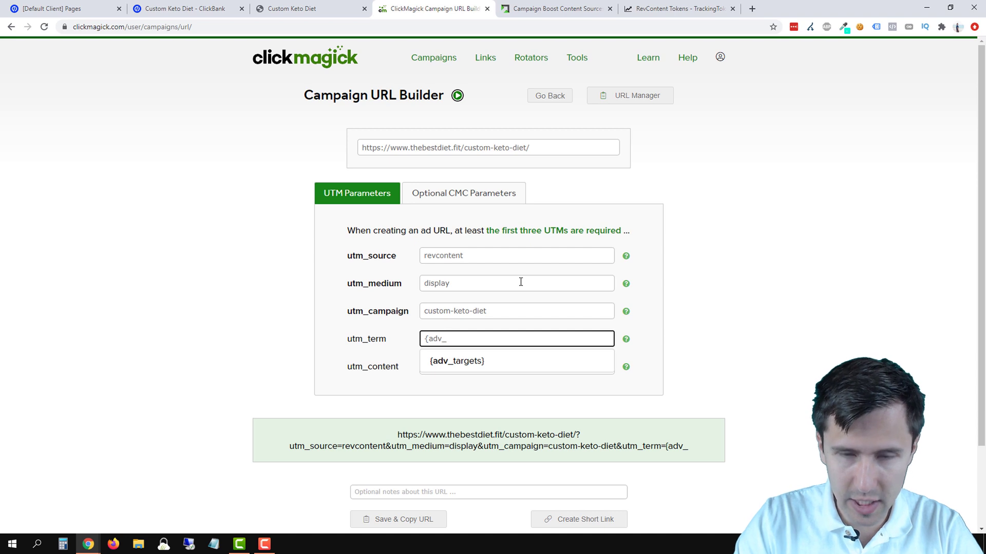
text(targets})
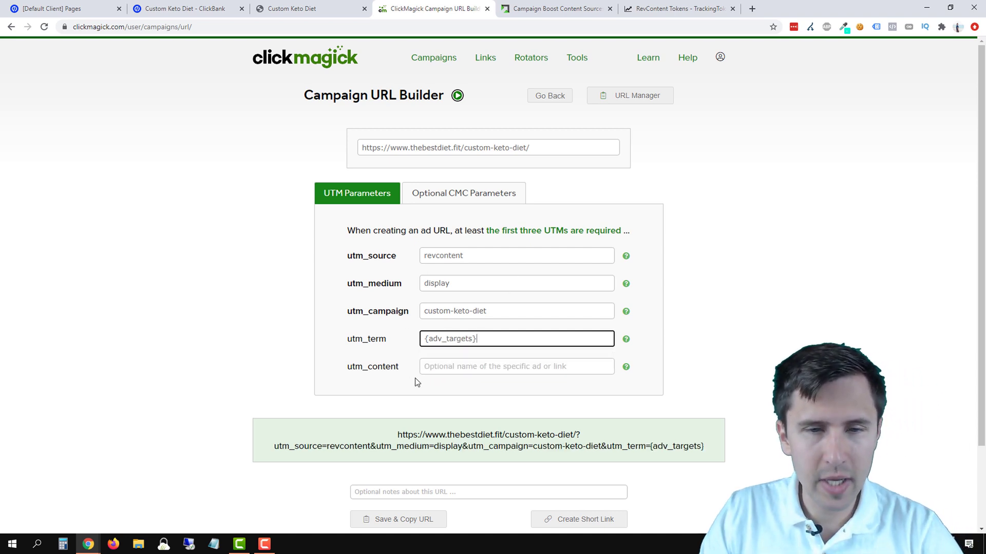
click(435, 369)
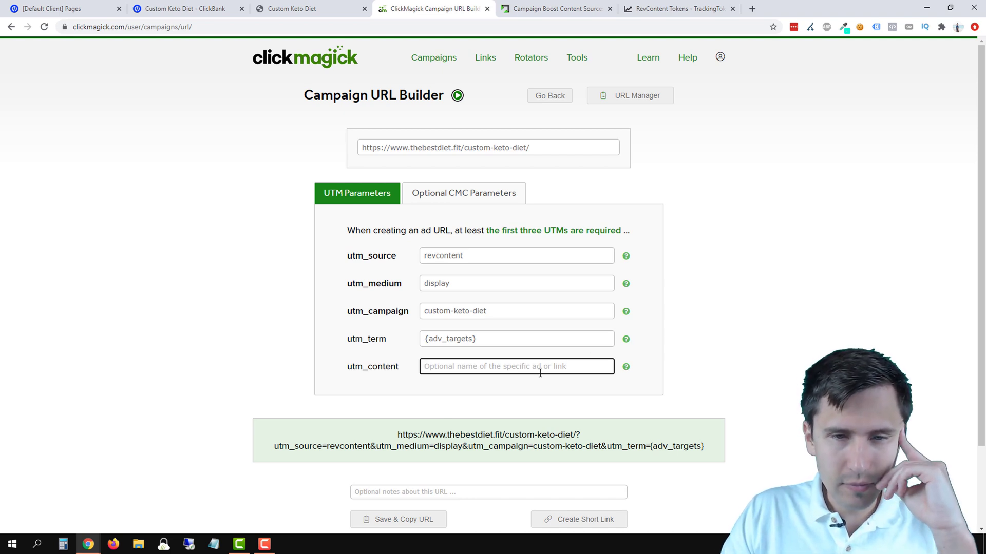
click(668, 8)
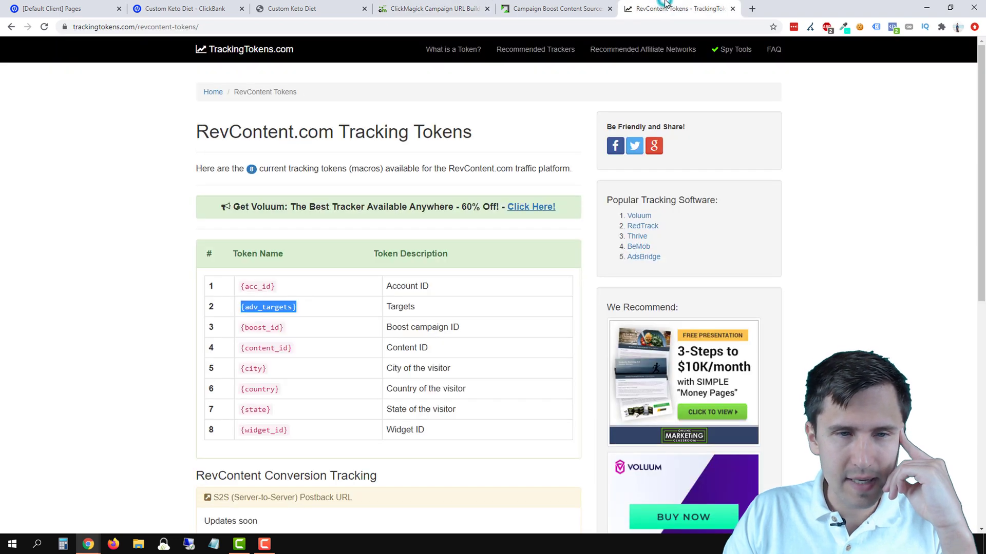
click(186, 324)
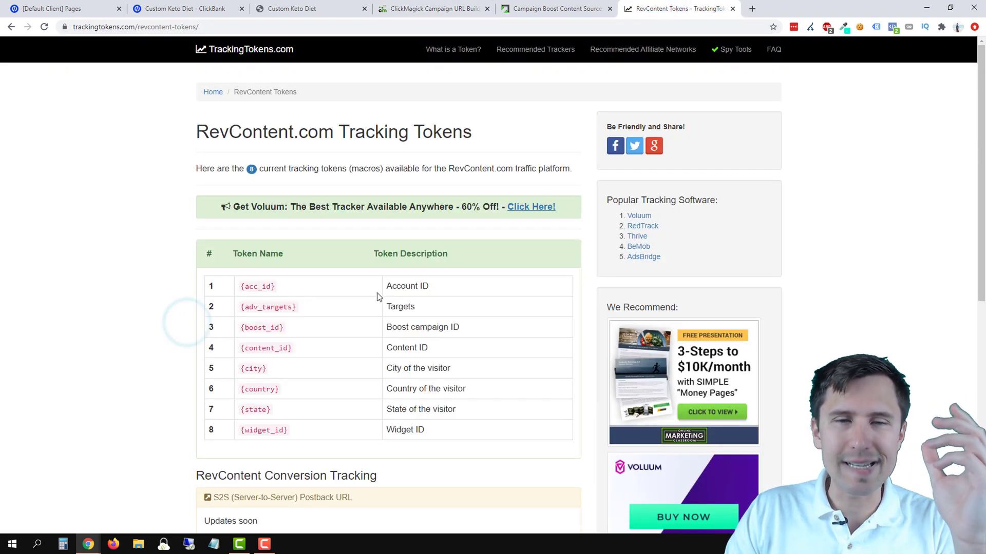
triple_click(431, 286)
drag(451, 330, 402, 347)
click(426, 442)
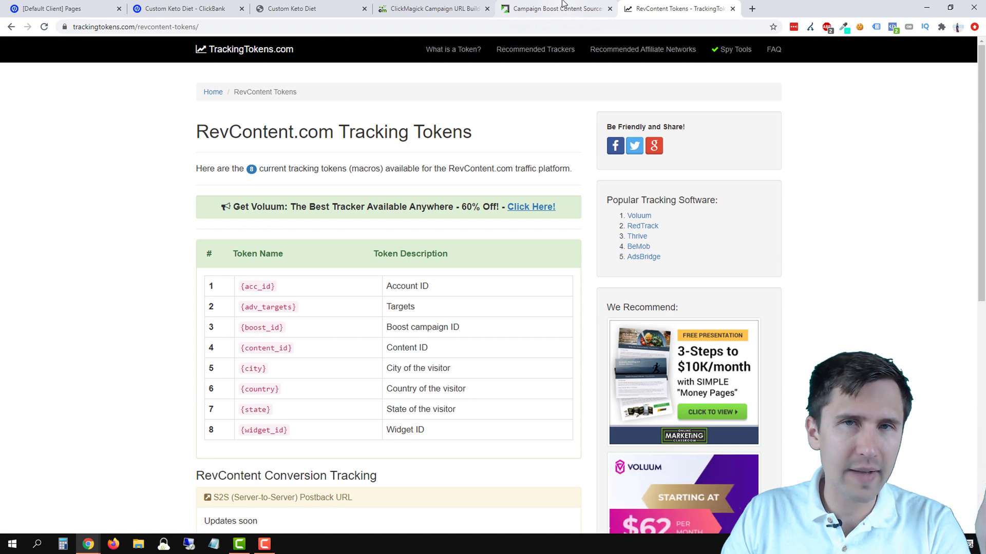
click(562, 6)
click(464, 9)
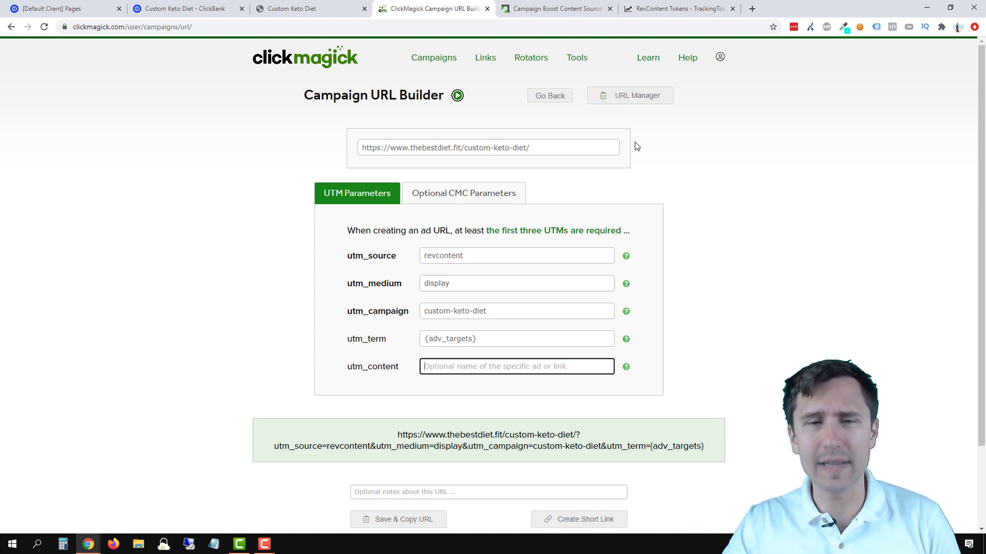
Review the {adv_targets} utm_term value and the Account ID entry in the RevContent tokens list
drag(474, 337, 427, 341)
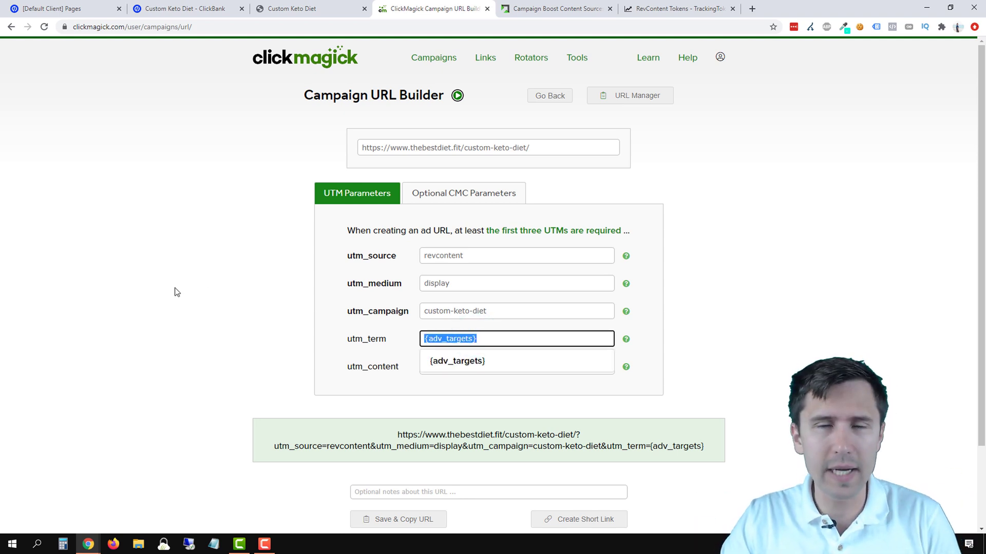
click(222, 291)
click(688, 8)
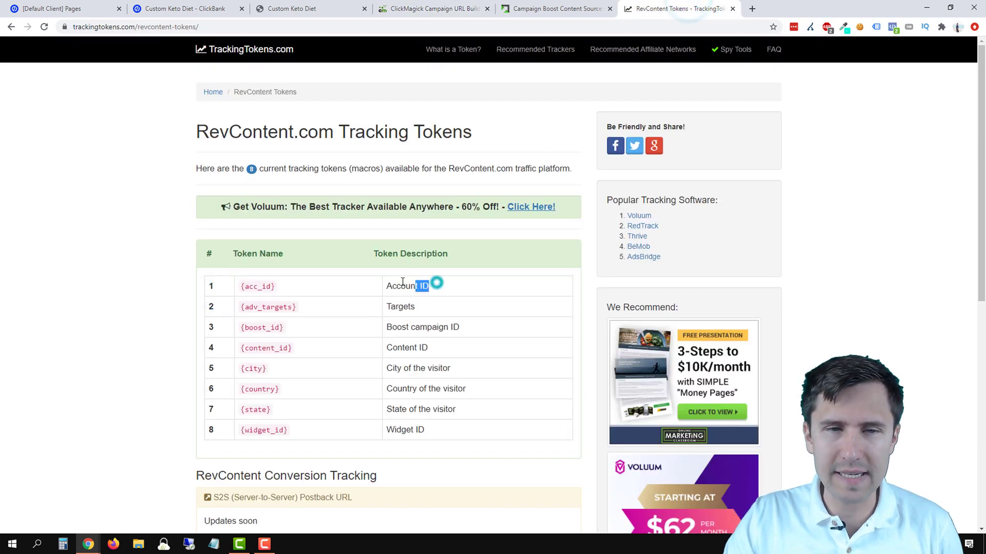
triple_click(434, 285)
click(436, 284)
click(478, 5)
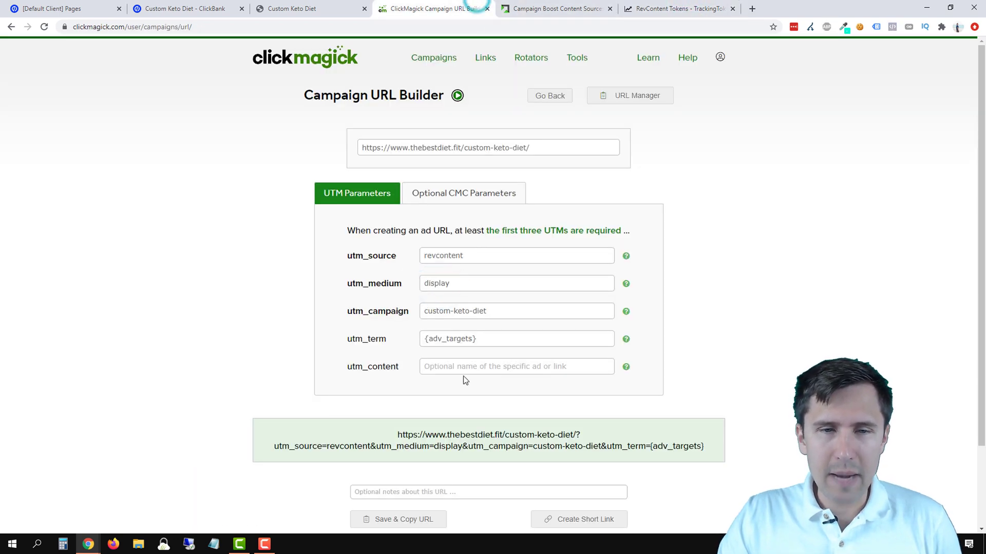
Set utm_content to ad and Save & Copy the tracking URL
click(442, 368)
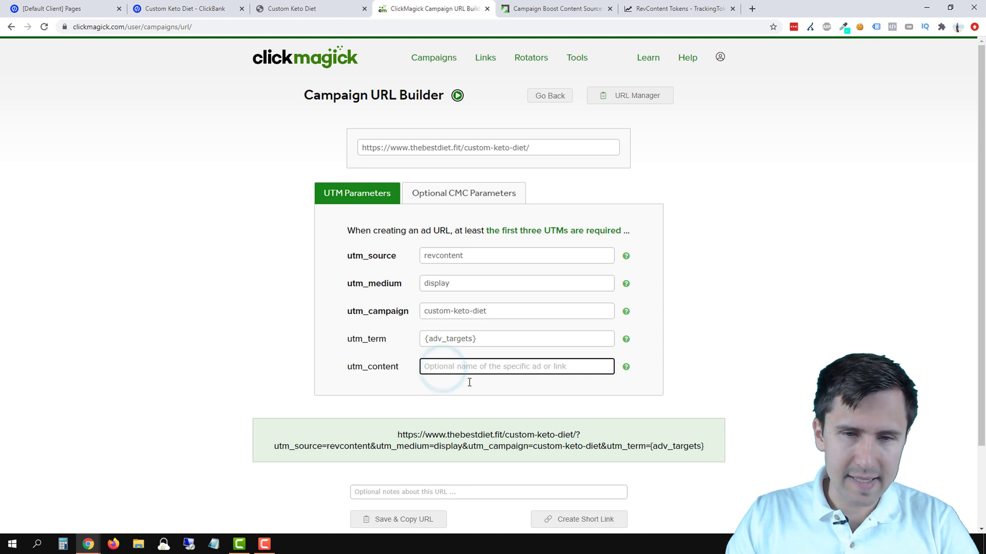
text(ad)
click(252, 317)
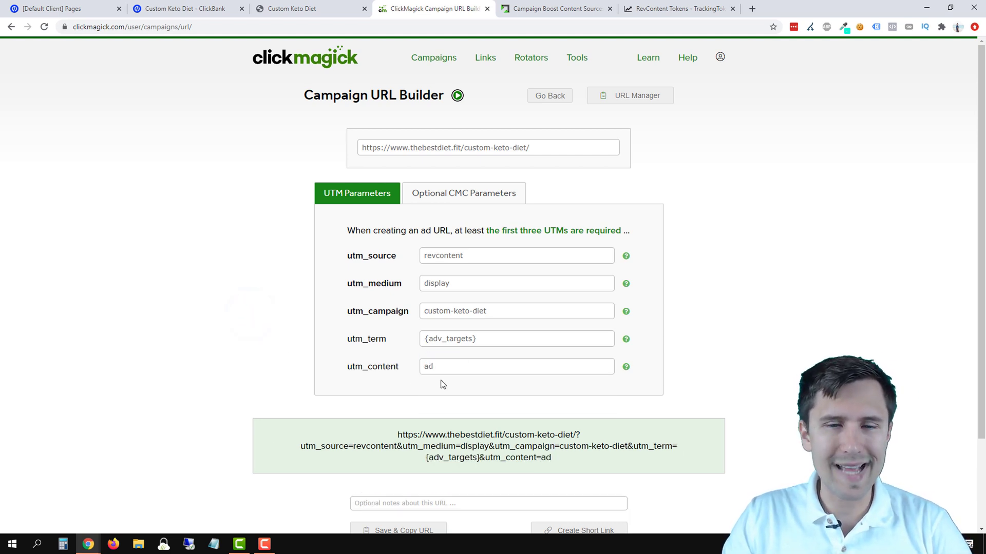
scroll(506, 398, down, 1)
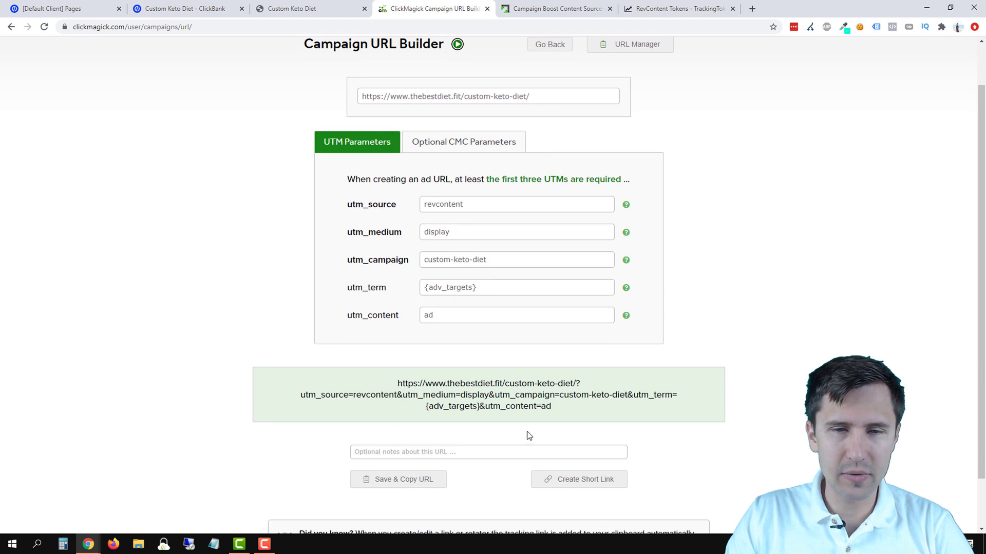
click(431, 485)
scroll(594, 147, up, 1)
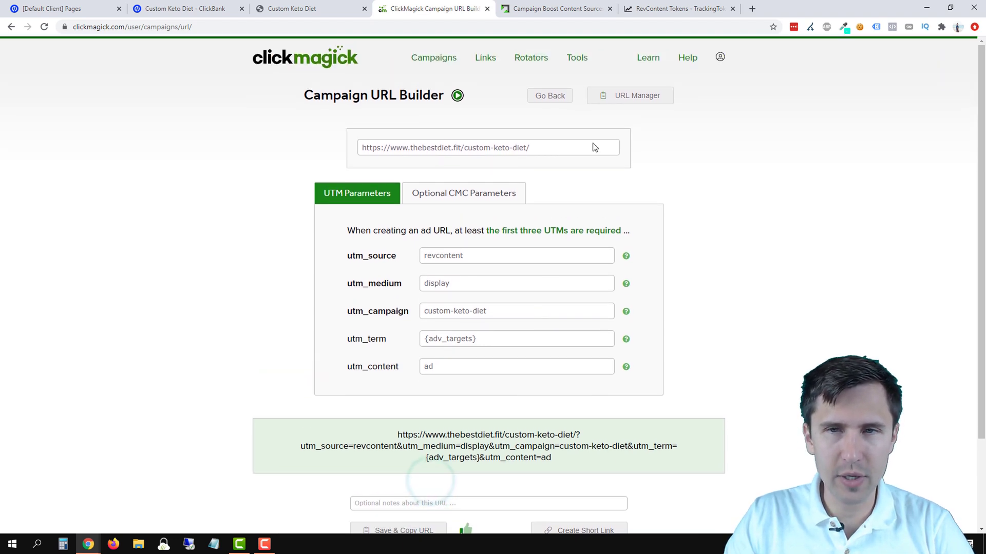
Copy the saved revcontent URL from URL Manager and switch to RevContent's Add Content dialog
click(627, 101)
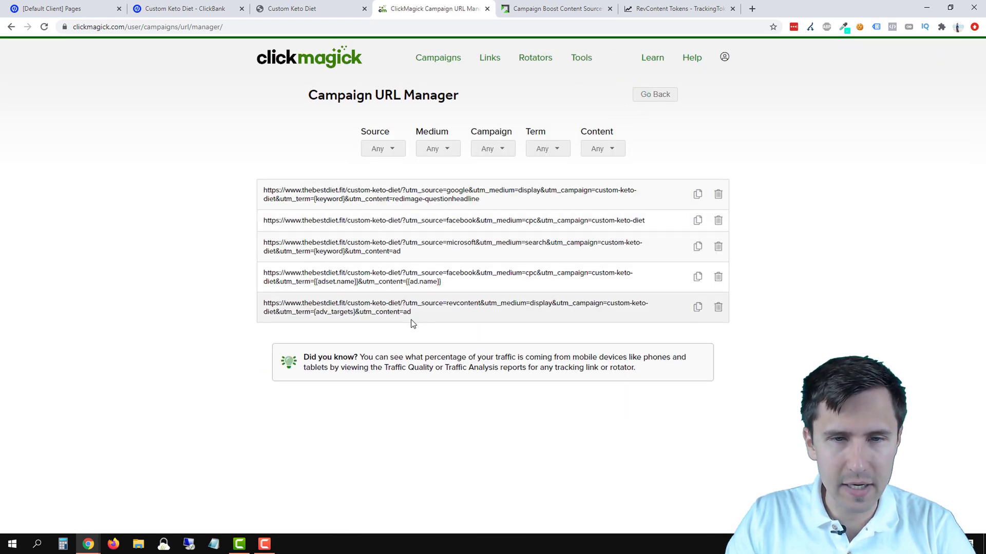
click(697, 307)
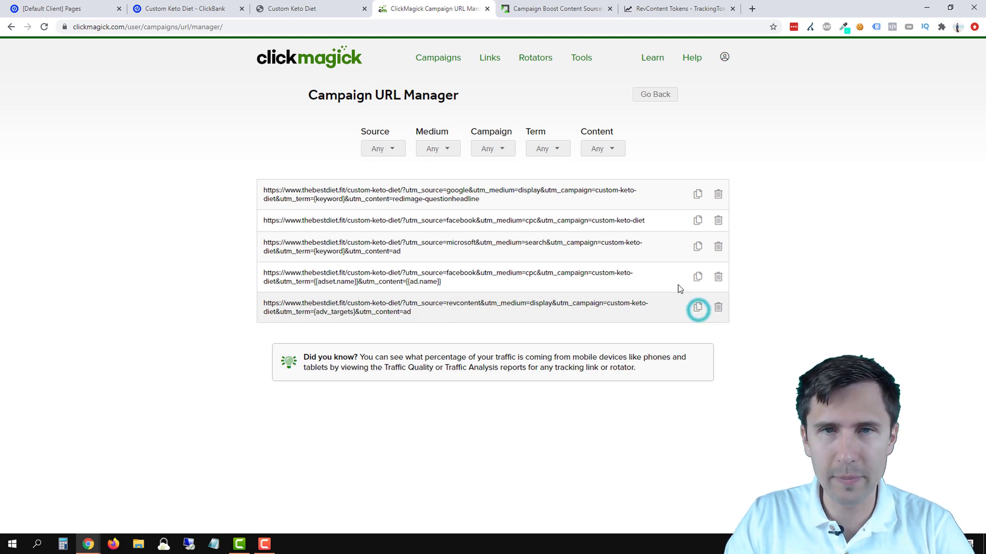
click(559, 6)
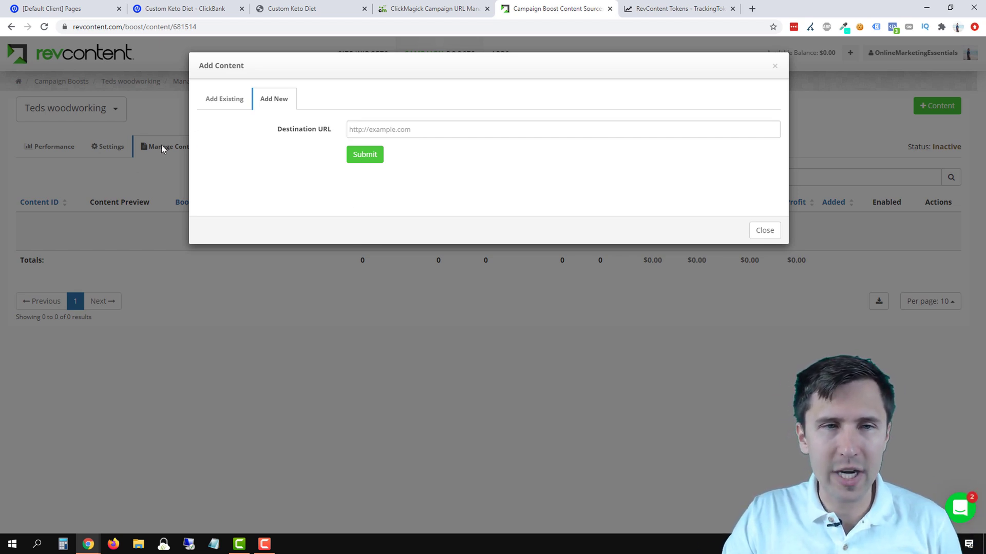
Paste the ClickMagick tracking URL as the Destination URL and highlight its campaign, term and content values
click(373, 132)
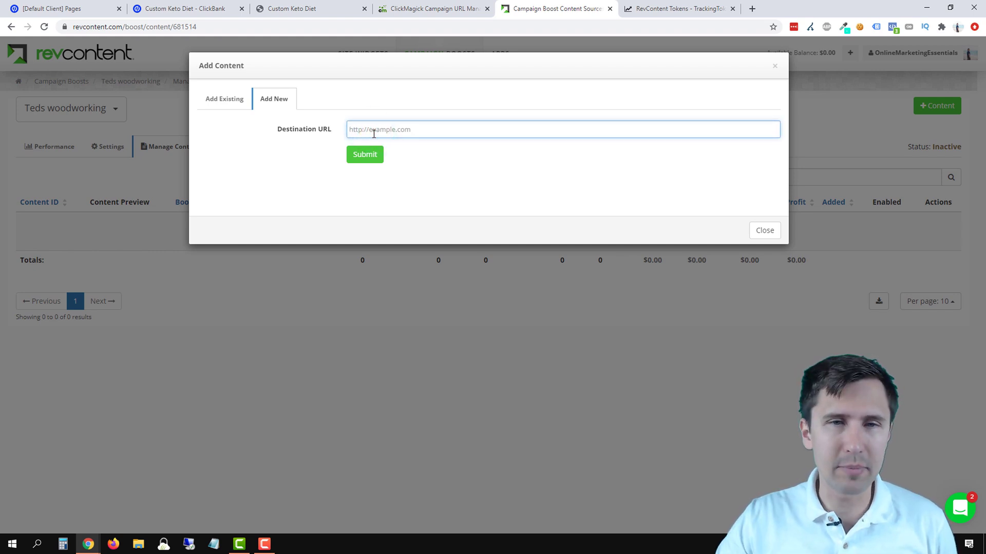
right_click(373, 133)
click(432, 213)
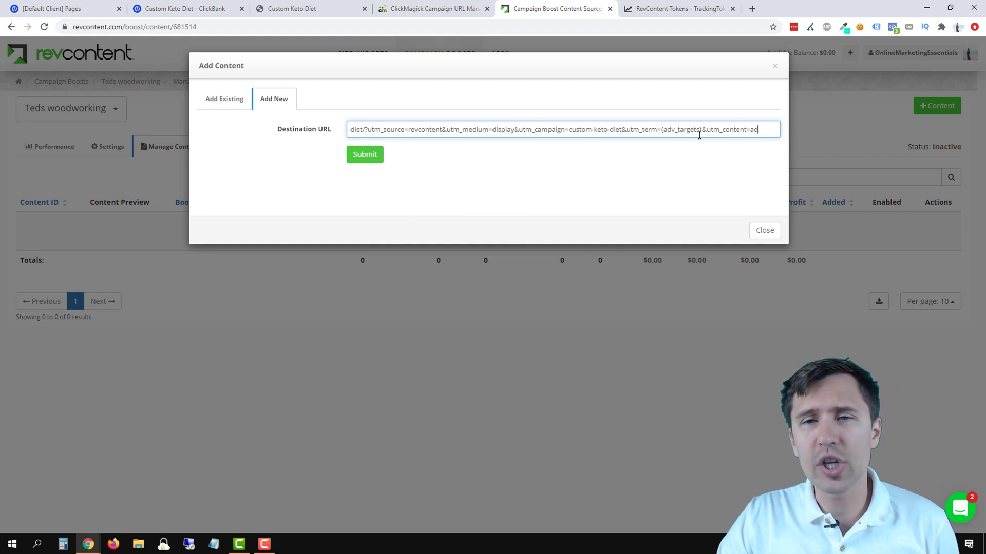
drag(699, 132, 676, 133)
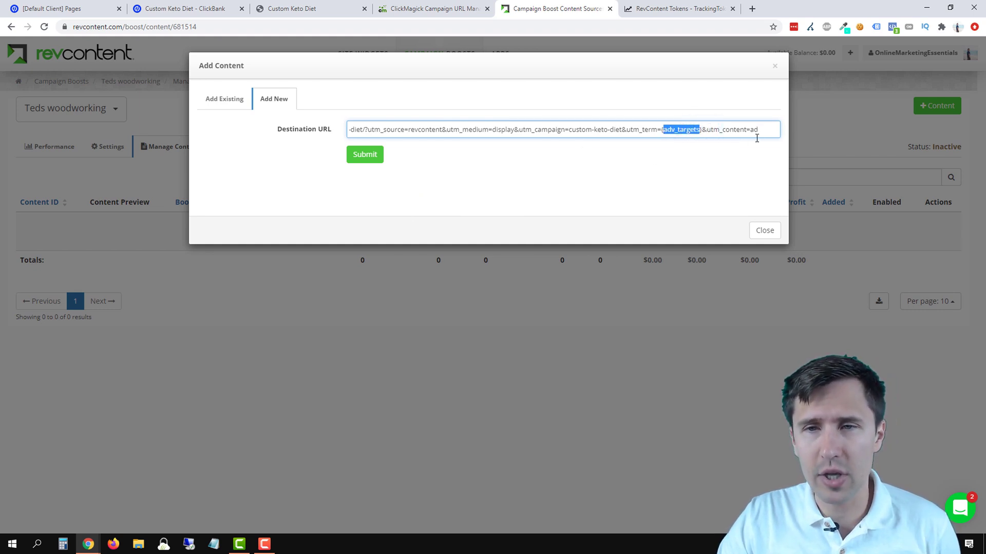
drag(773, 131, 753, 133)
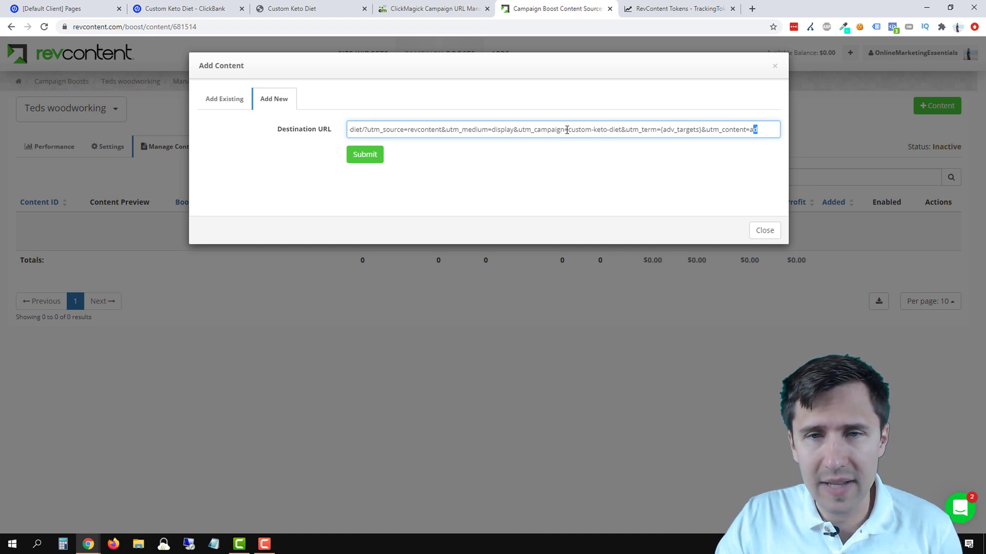
drag(567, 130, 624, 130)
click(657, 130)
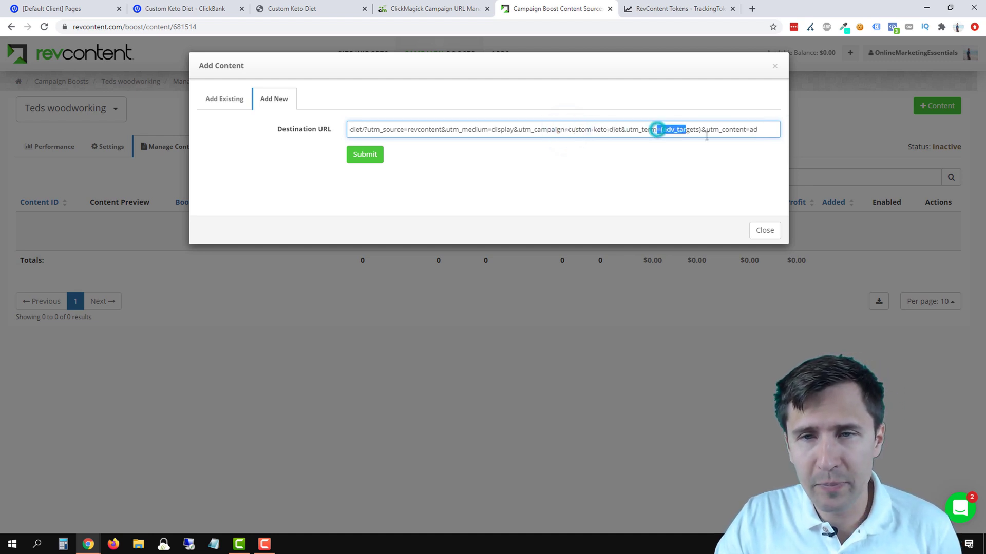
Review the URL's revcontent, display, {adv_targets} and ad values, then submit it to load the ad form
double_click(673, 130)
drag(747, 130, 775, 135)
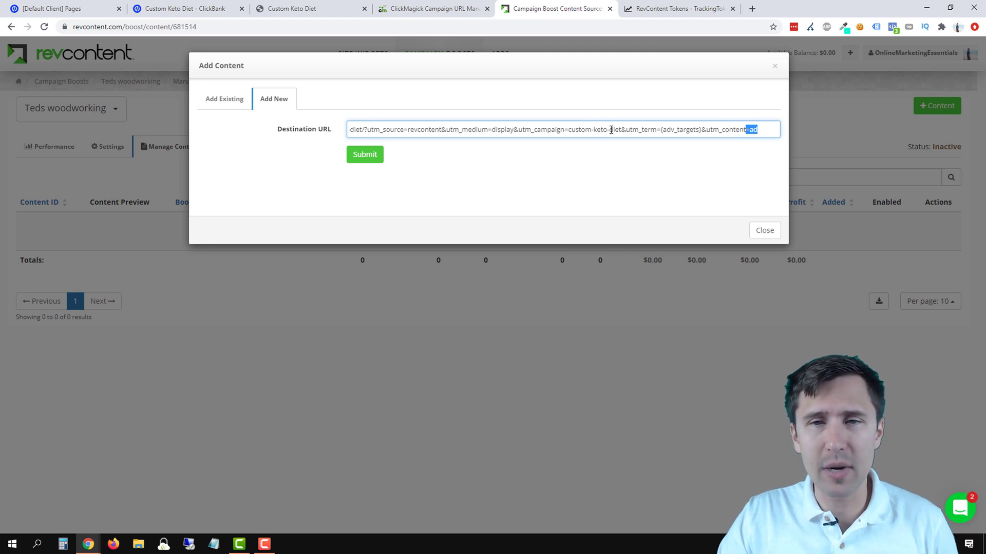
drag(622, 130, 571, 126)
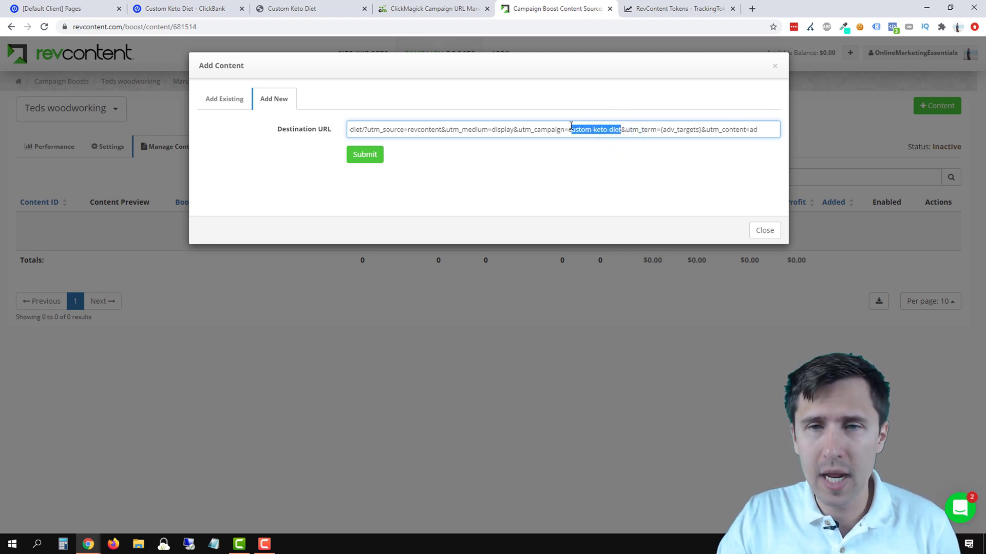
drag(702, 131, 662, 131)
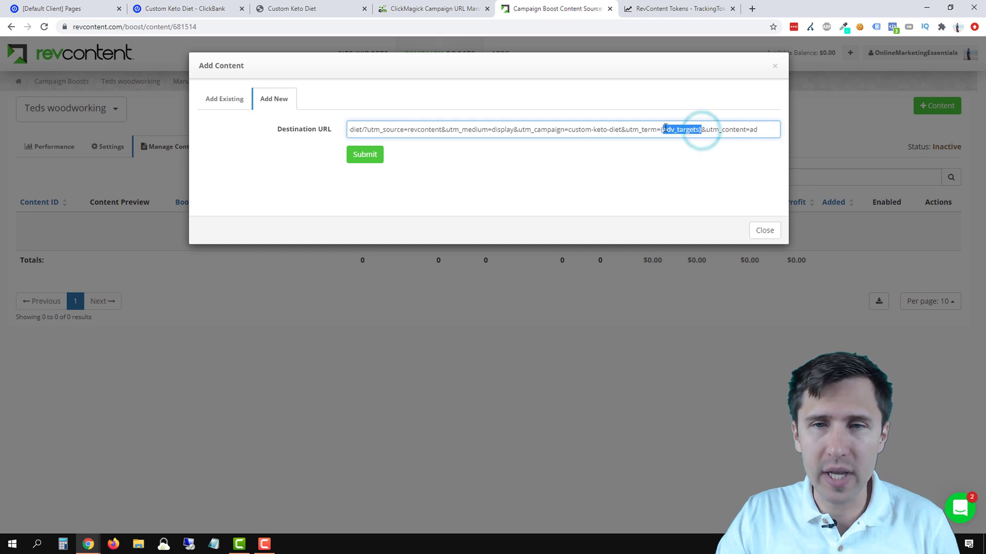
drag(761, 127, 750, 132)
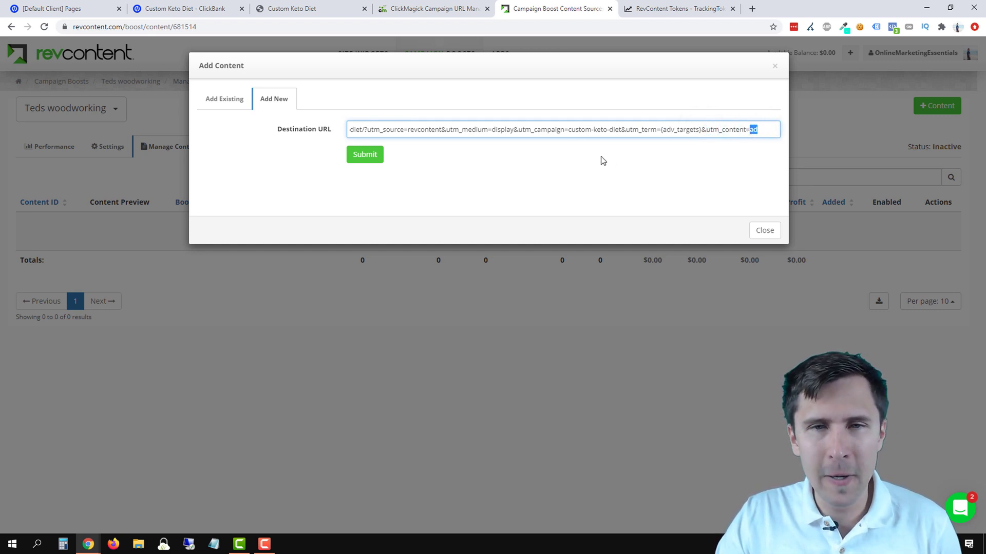
drag(494, 127, 511, 128)
double_click(415, 129)
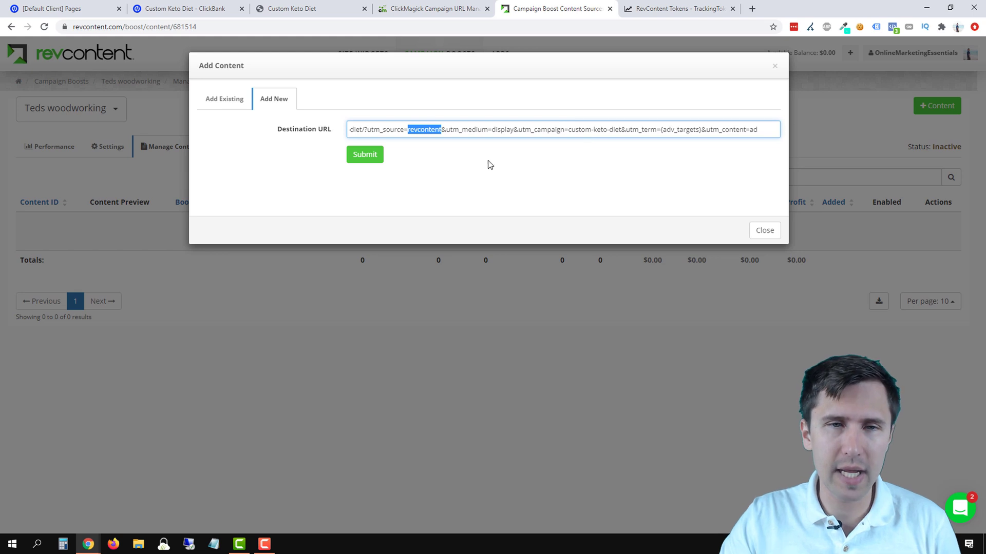
click(377, 162)
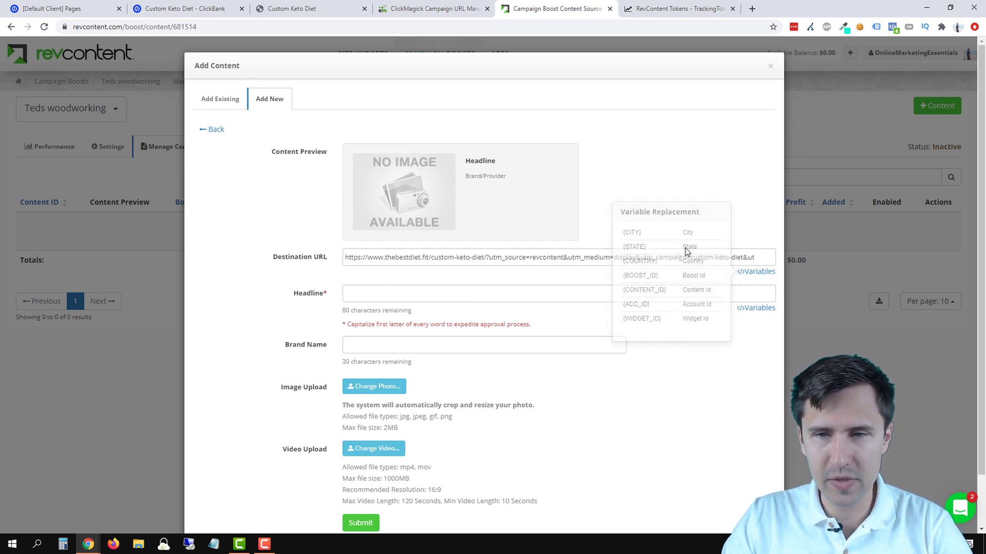
Try {boost_id} in place of {adv_targets} in utm_term, restore {adv_targets}, then view the landing page
mouse_move(752, 279)
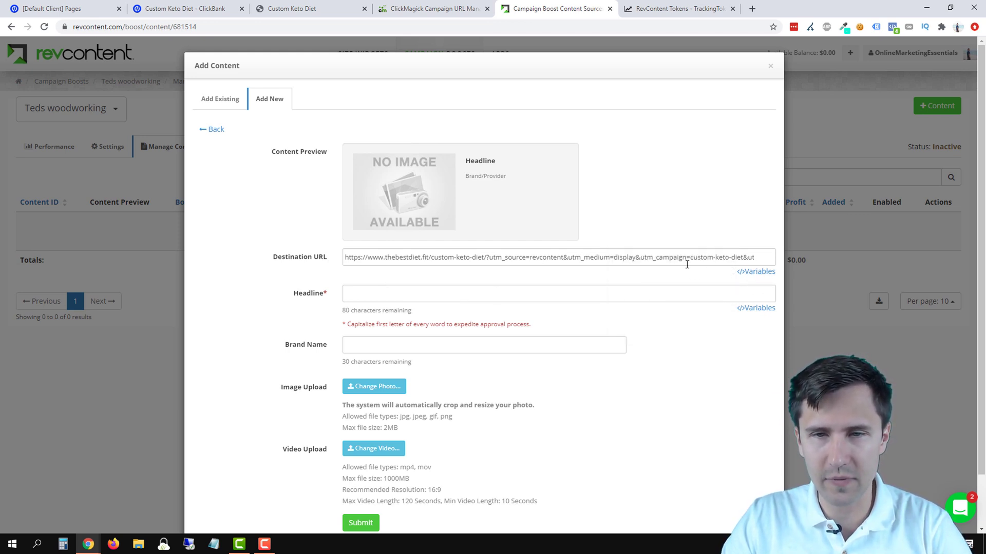
drag(729, 259, 755, 258)
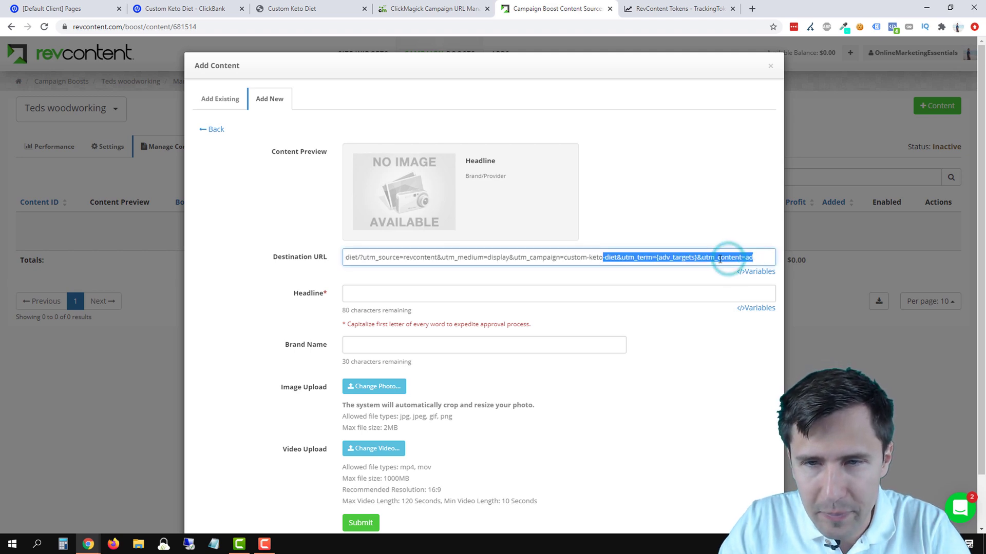
double_click(674, 257)
mouse_move(761, 274)
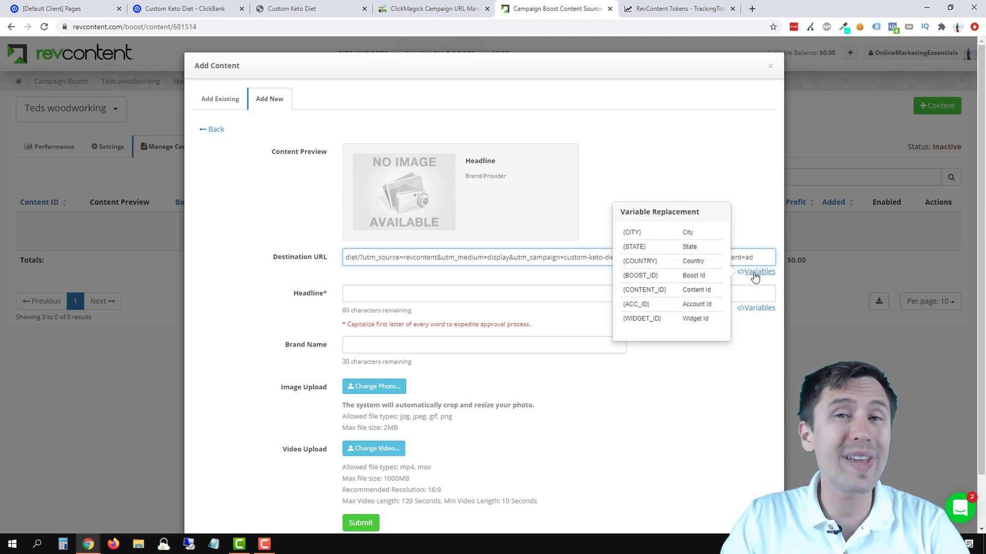
double_click(679, 263)
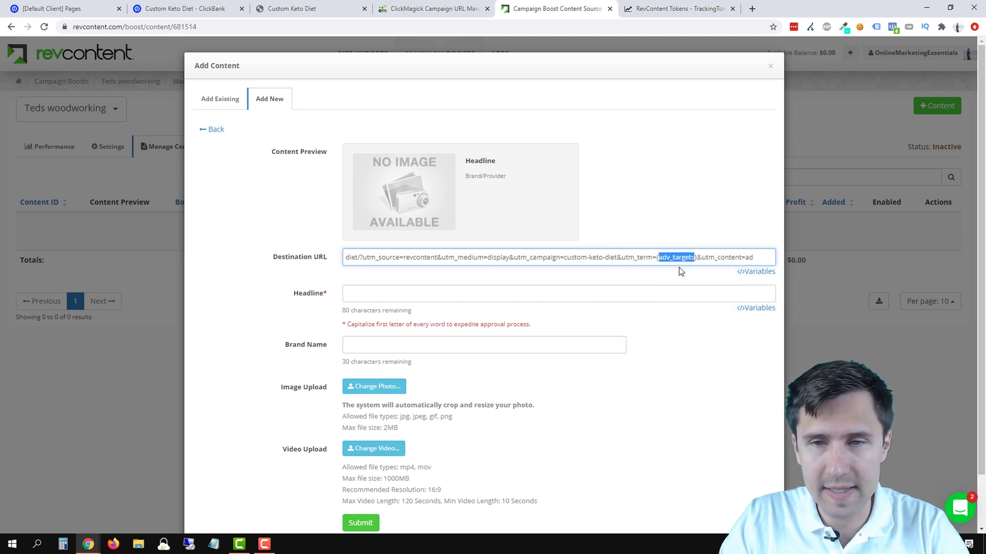
text({boost_id)
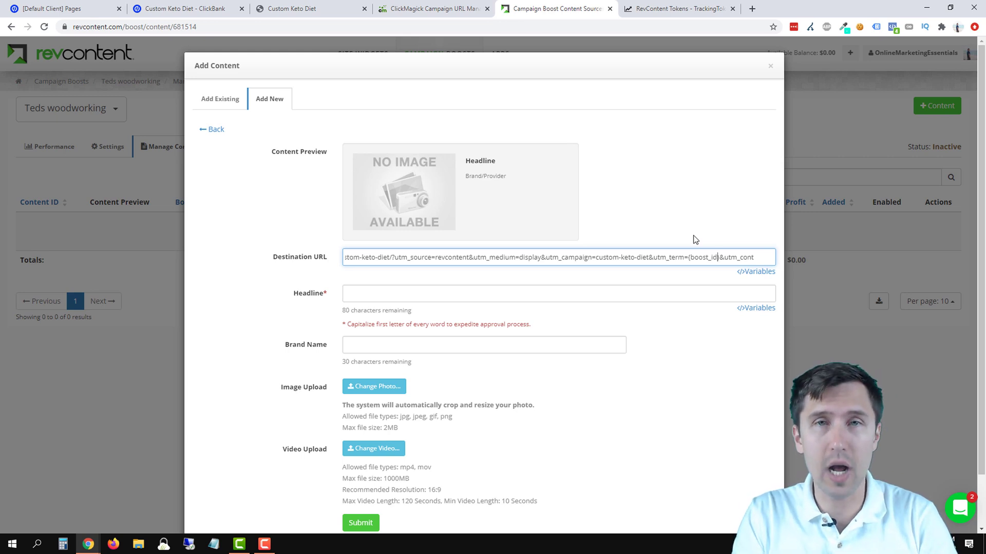
key(BackSpace)
key(BackSpace)
key(BackSpace)
key(BackSpace)
key(BackSpace)
key(BackSpace)
key(BackSpace)
key(BackSpace)
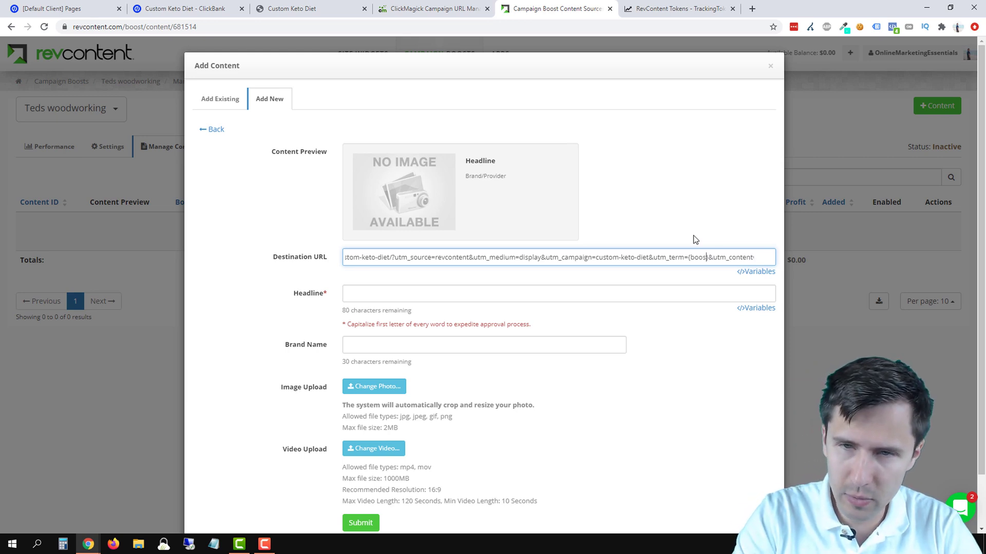
text(adv_targets)
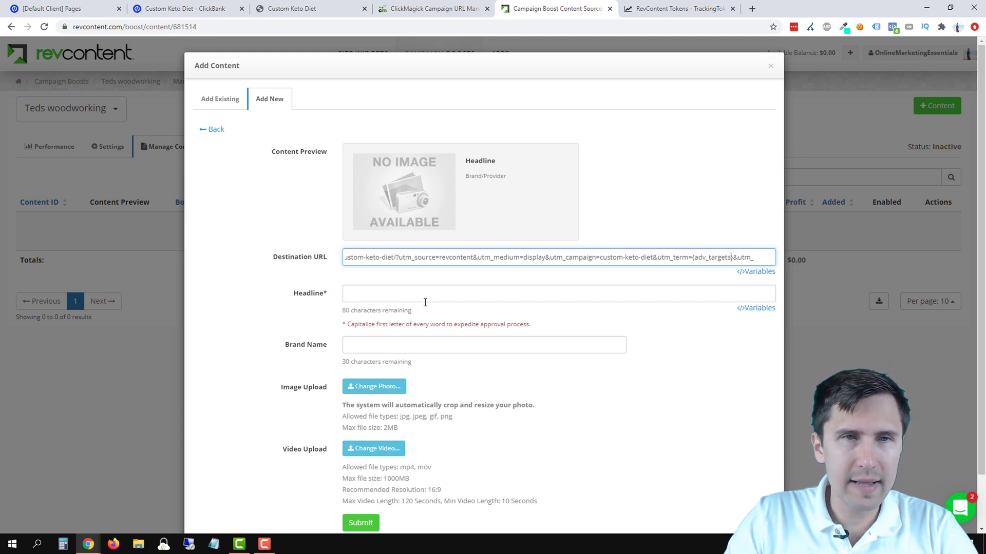
click(289, 8)
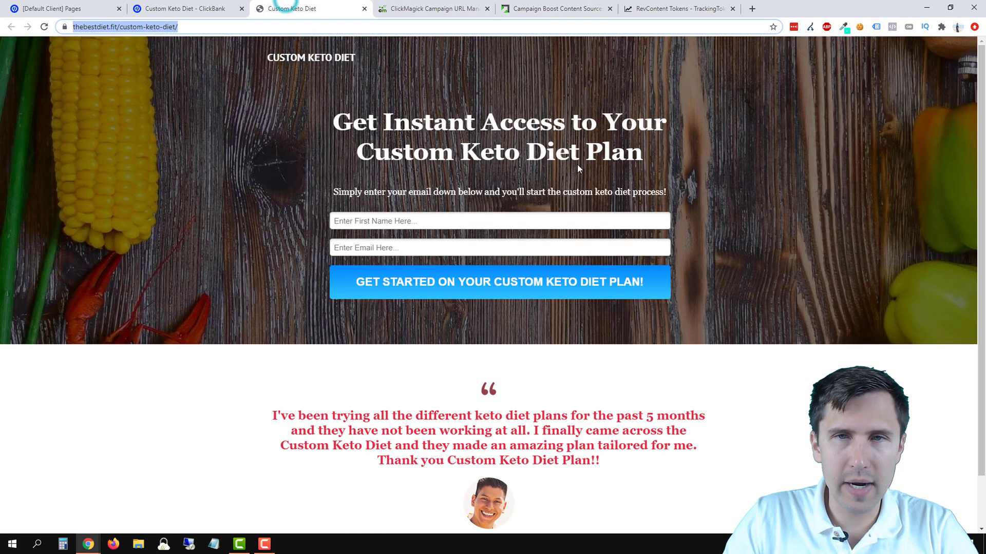
Type the headline 'Get Instant Access to Your Custom Keto Diet Plan', checking the landing page's wording
click(568, 8)
click(367, 287)
text(Get)
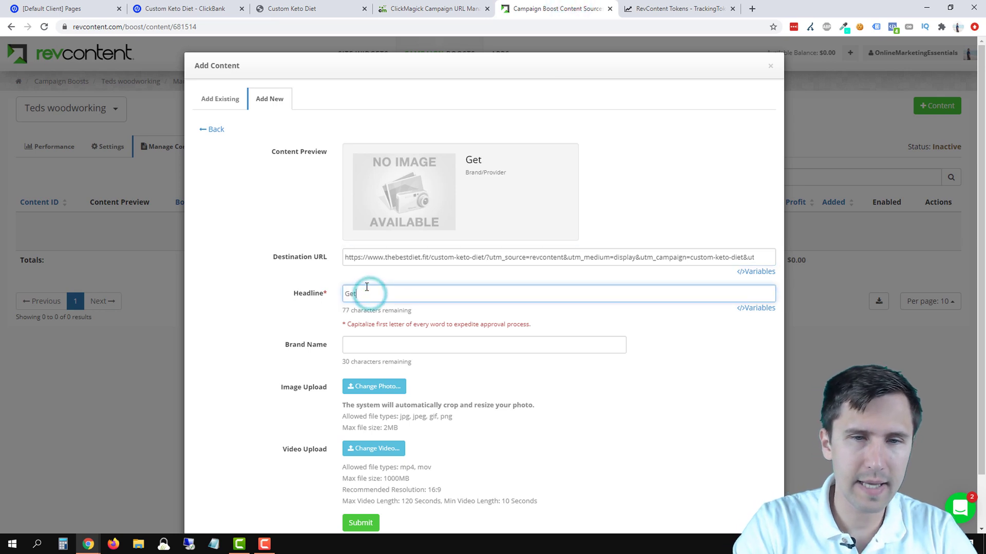
text( Inistant)
key(BackSpace)
key(BackSpace)
key(BackSpace)
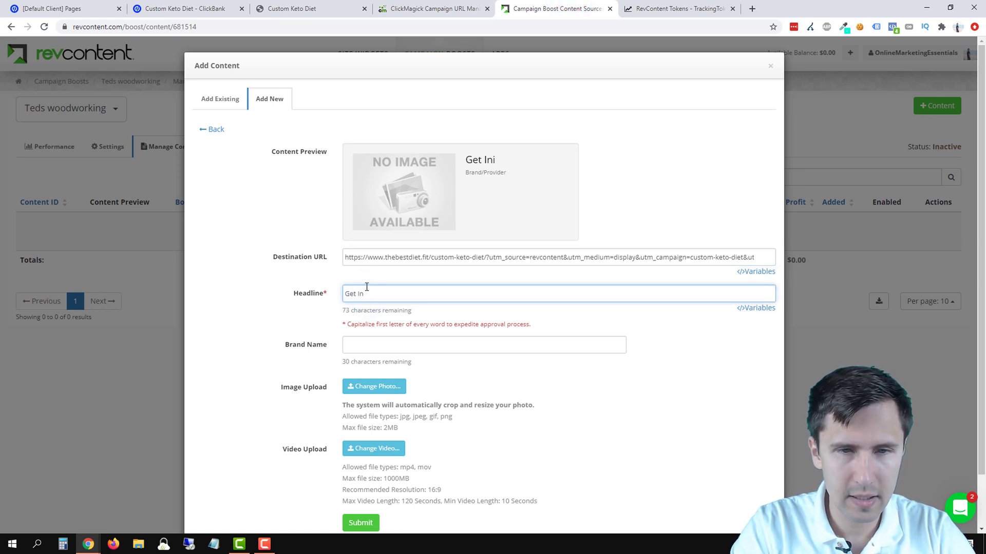
text(stant Access to)
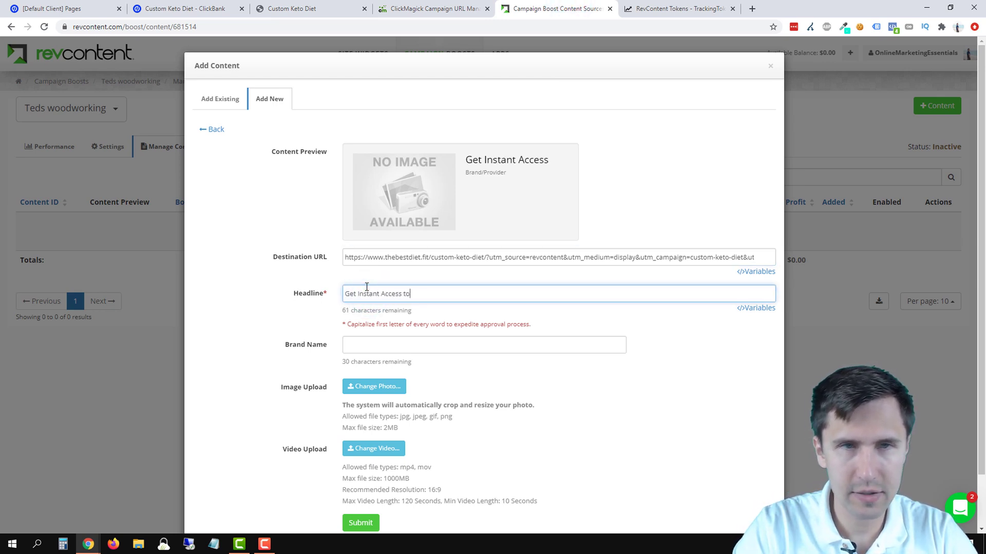
click(300, 7)
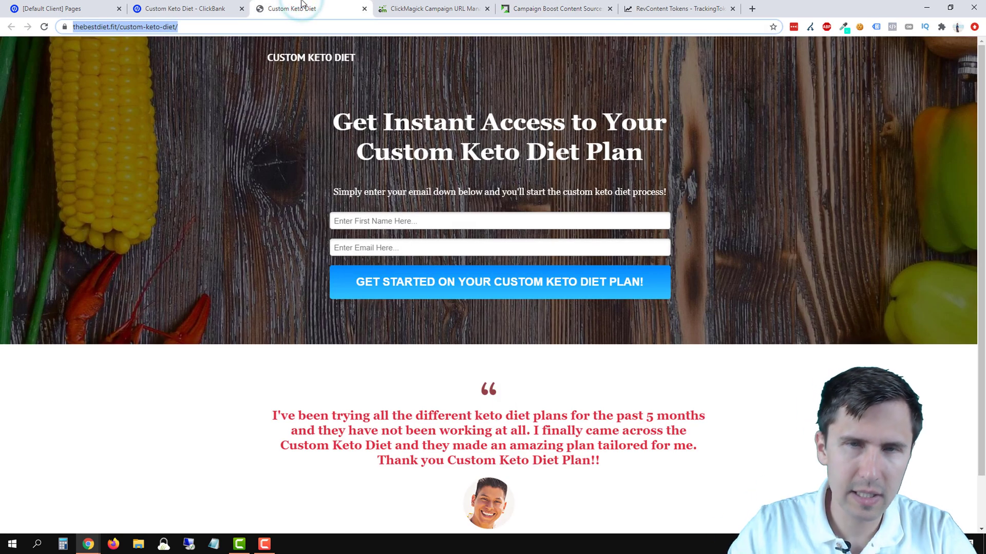
click(552, 8)
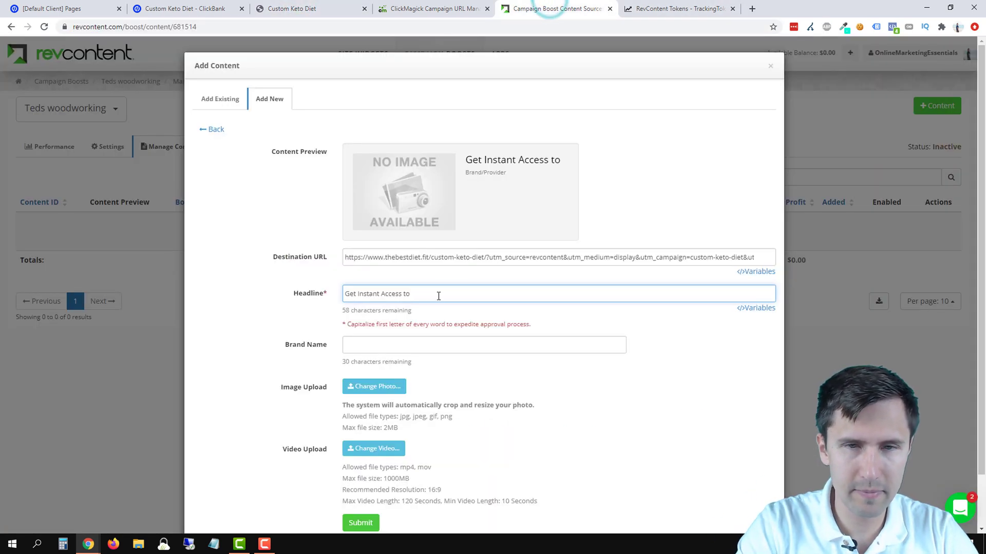
text(Your Custom Ket)
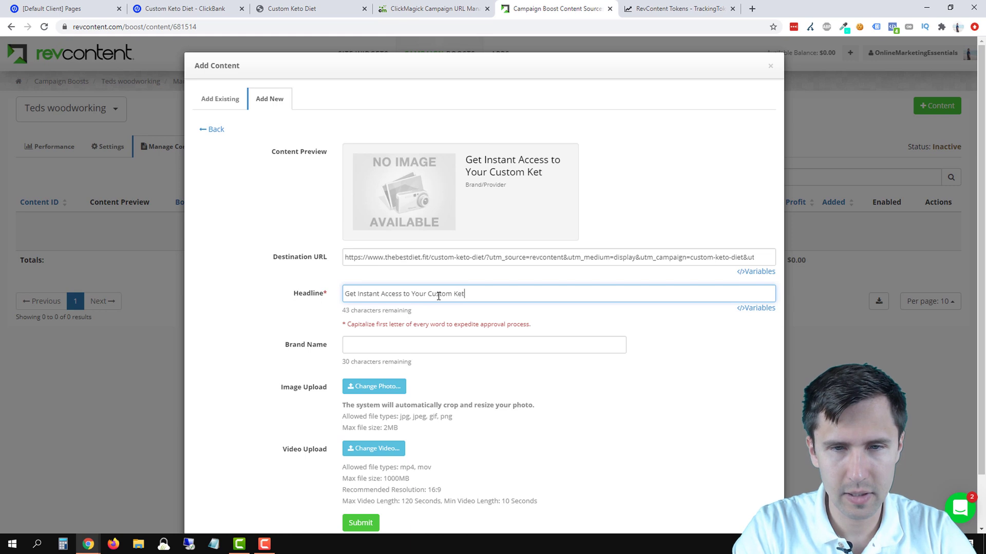
text(o Diet Plan)
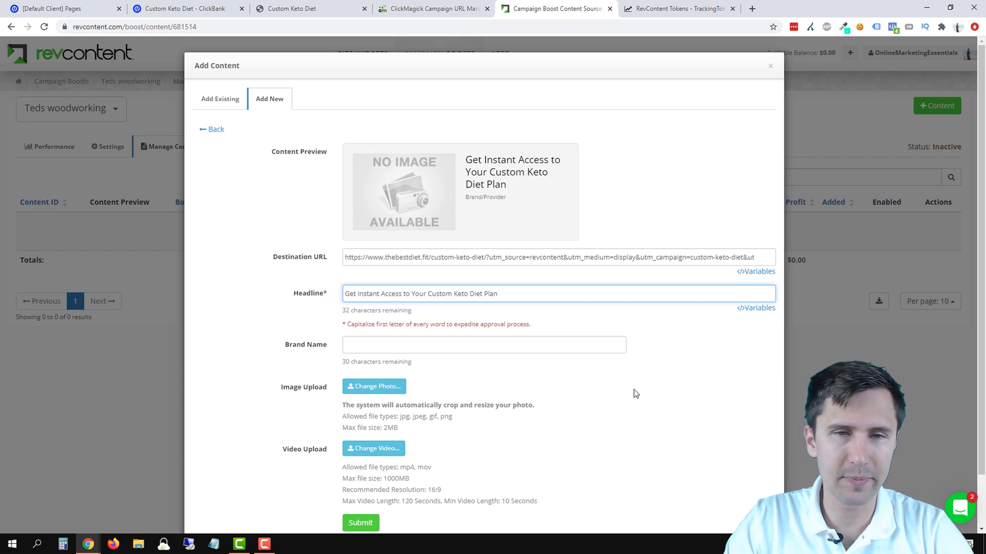
click(690, 264)
key(shift+End)
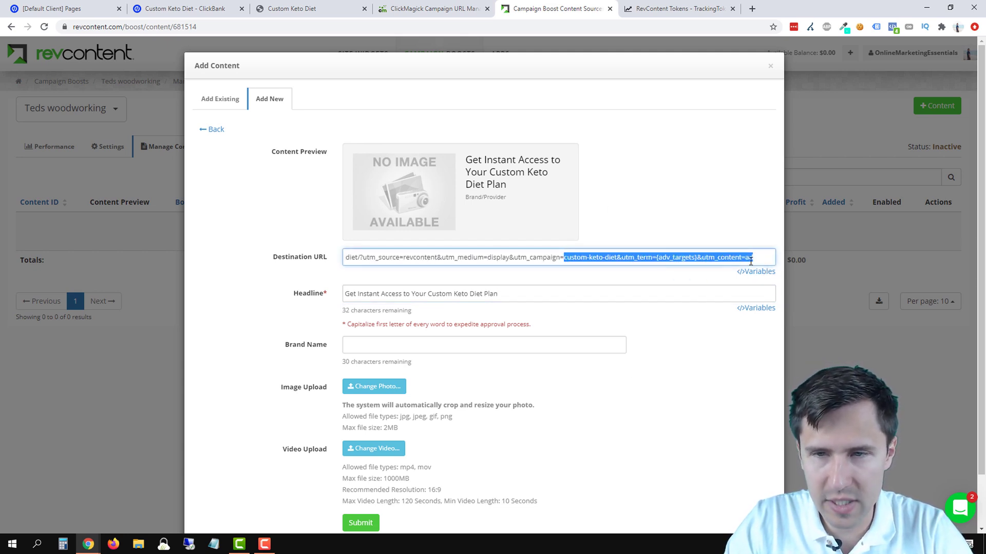
Replace 'ad' after utm_content= in the RevContent destination URL with getinstantaccess
click(750, 260)
double_click(748, 258)
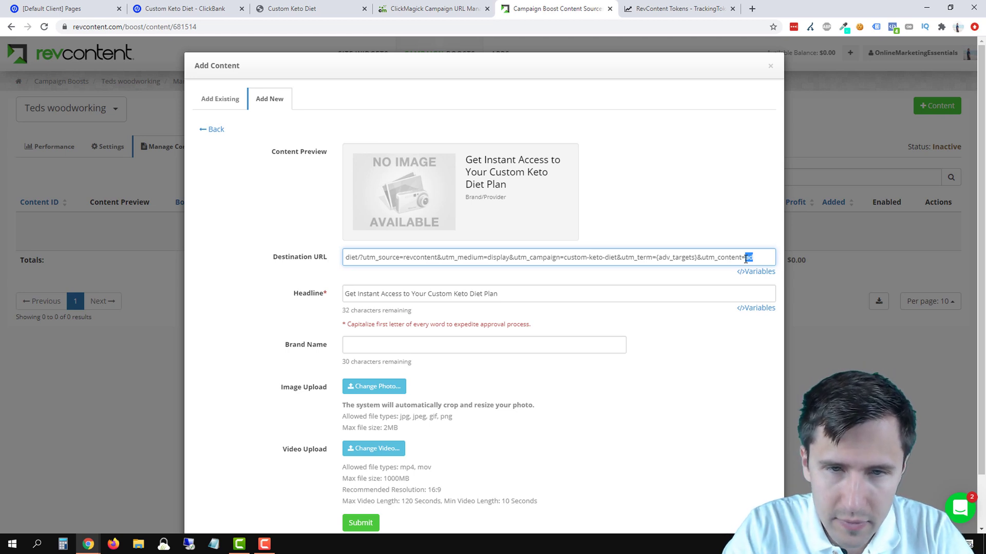
text(set)
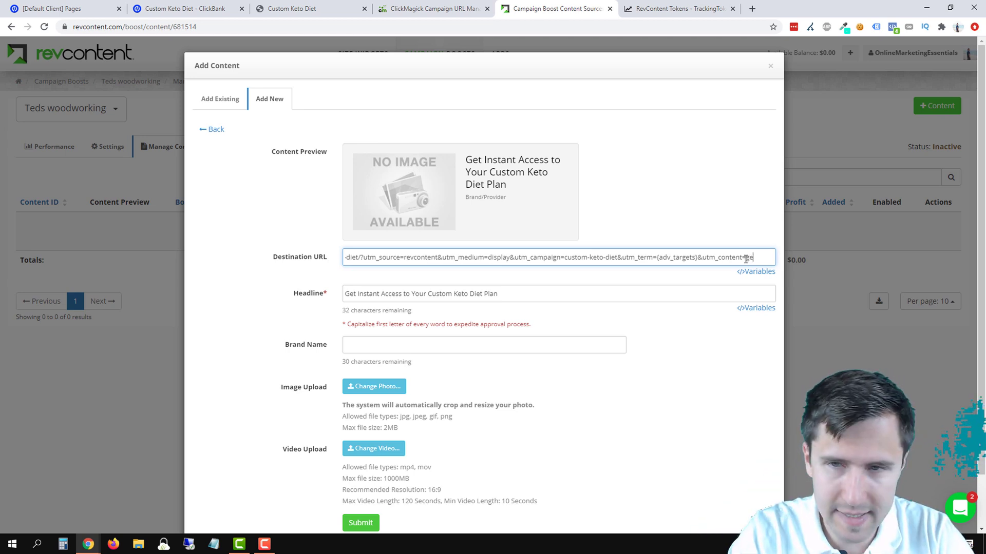
text(stantaccess)
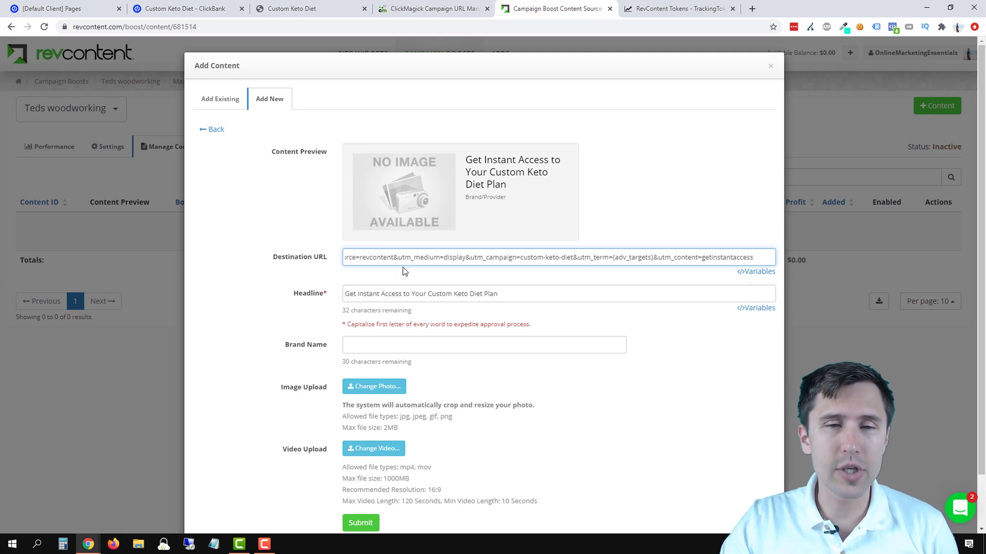
drag(370, 291, 409, 293)
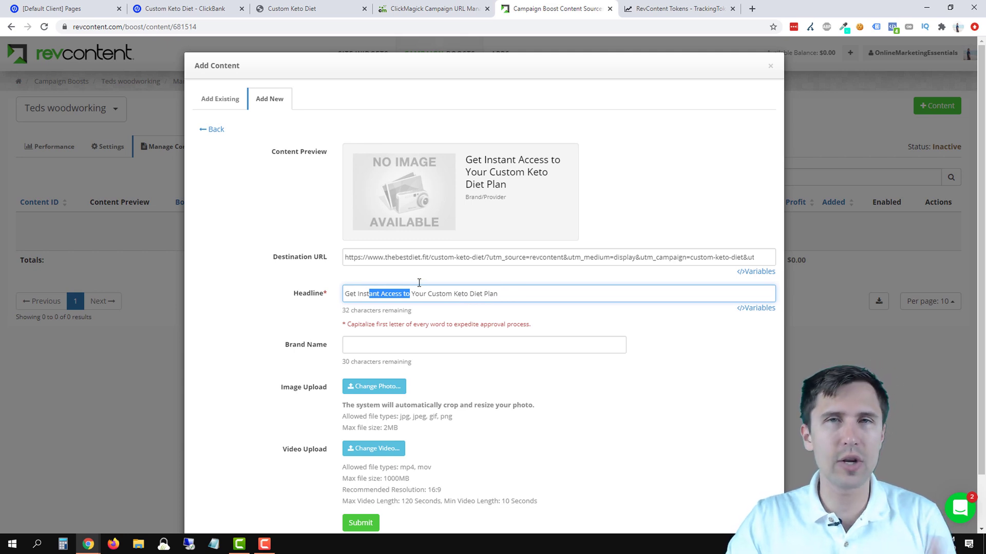
Select the entire getinstantaccess-tagged destination URL and bring up the RevContent tracking tokens page
drag(748, 261, 751, 257)
double_click(745, 257)
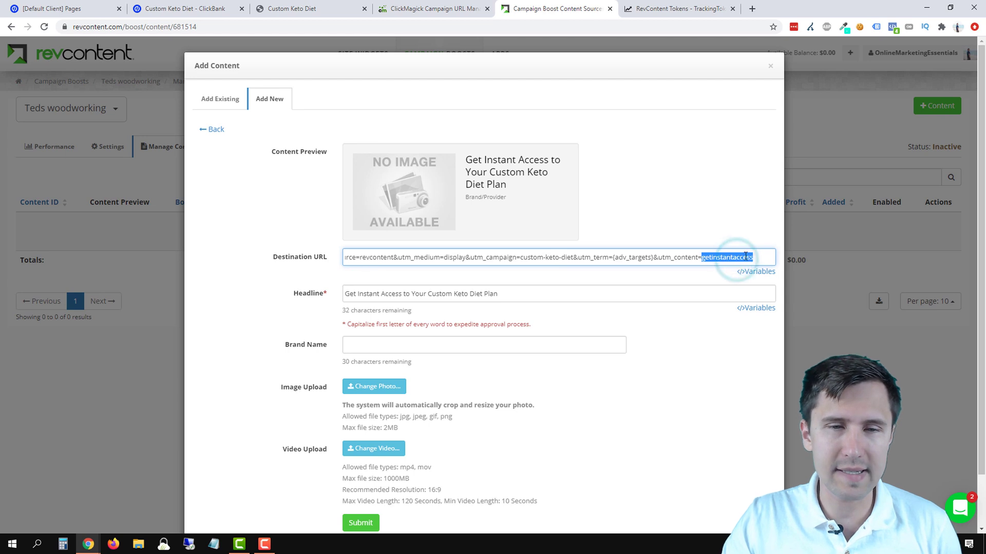
triple_click(466, 257)
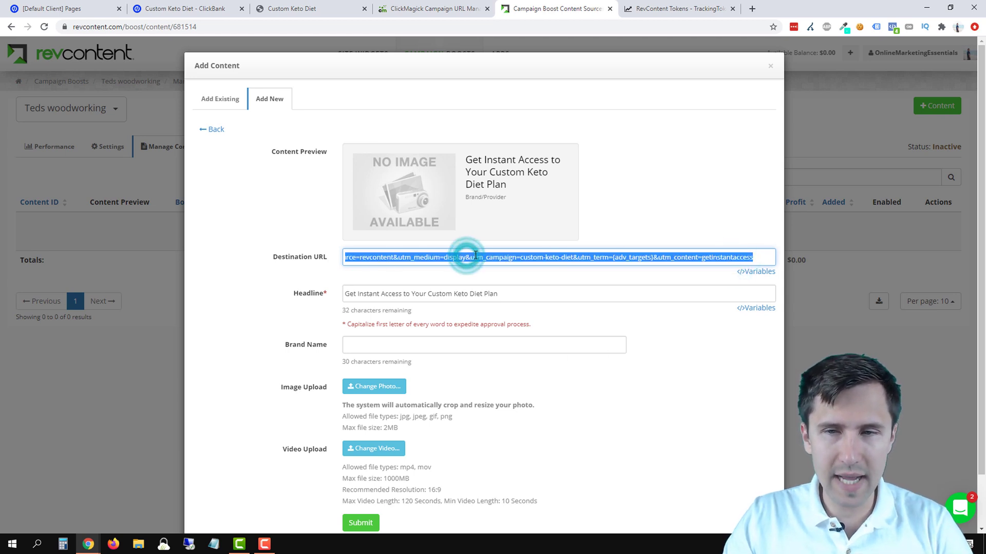
scroll(357, 448, down, 1)
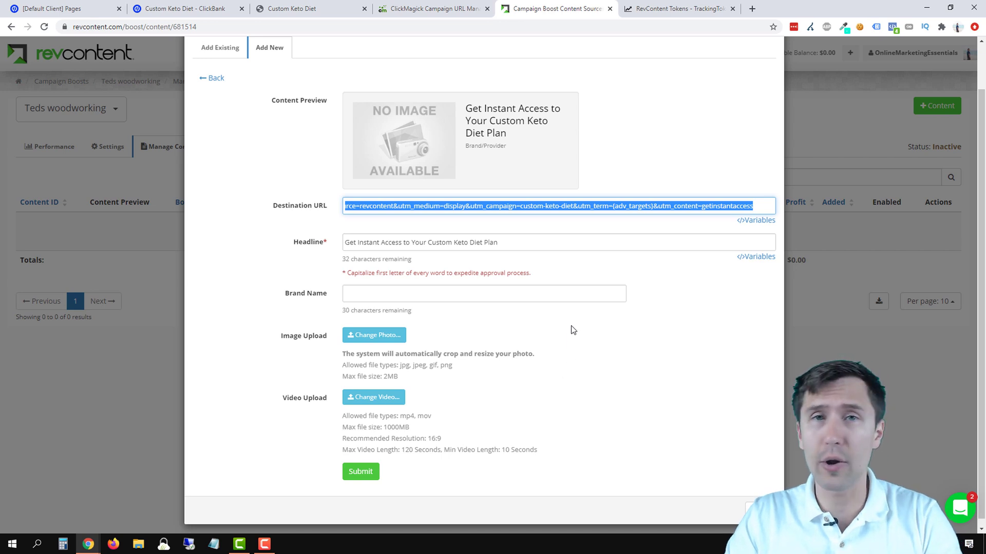
click(679, 16)
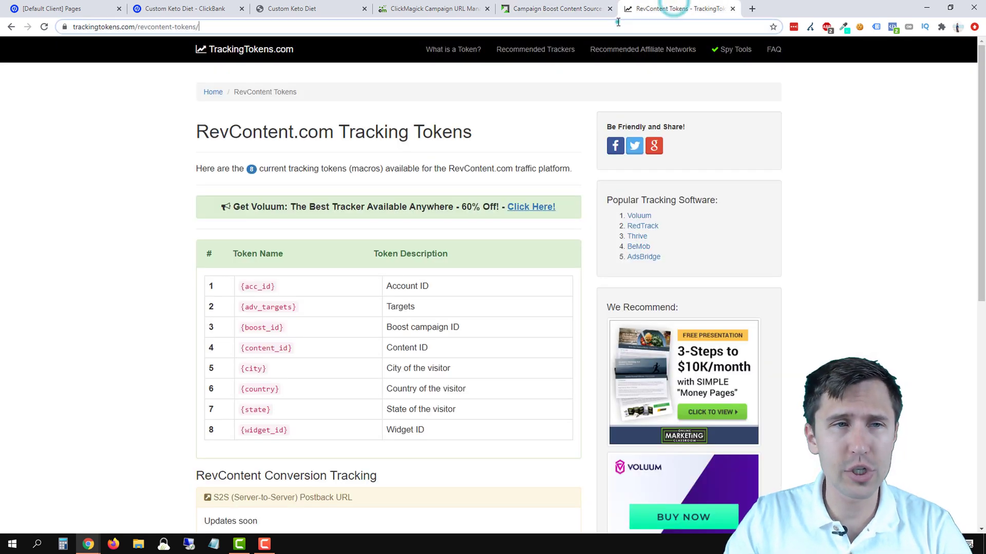
Load the getinstantaccess-tagged thebestdiet.fit URL in a new tab, then return to ClickMagick's Campaign URL Builder
click(616, 23)
click(752, 9)
text(https://www.thebestdiet.fit/custom-keto-diet/?utm_source=revcontent&utm_medium=display&utm_campaign=custom-keto-diet&utm_term={adv_targets}&utm_content=getinstantaccess)
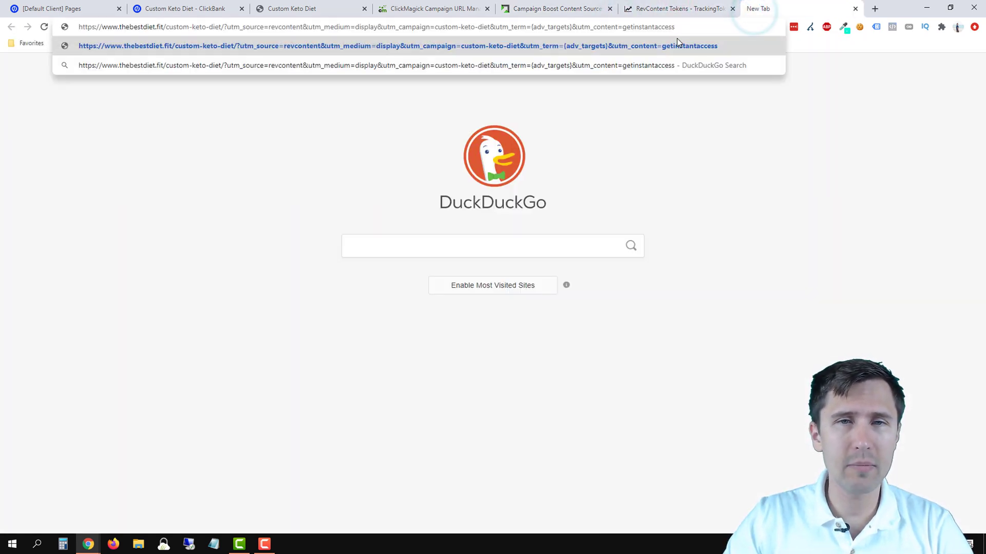
key(Return)
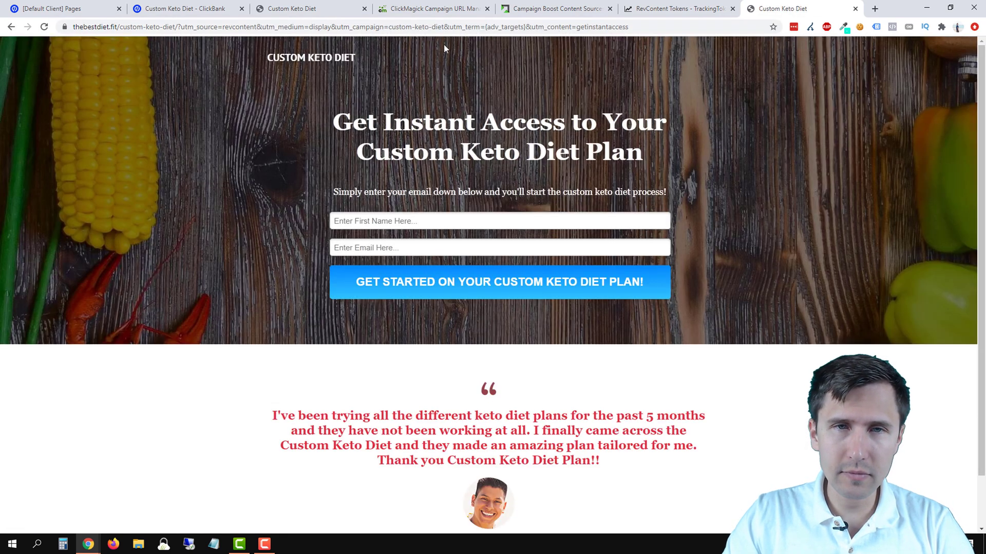
click(452, 5)
click(654, 95)
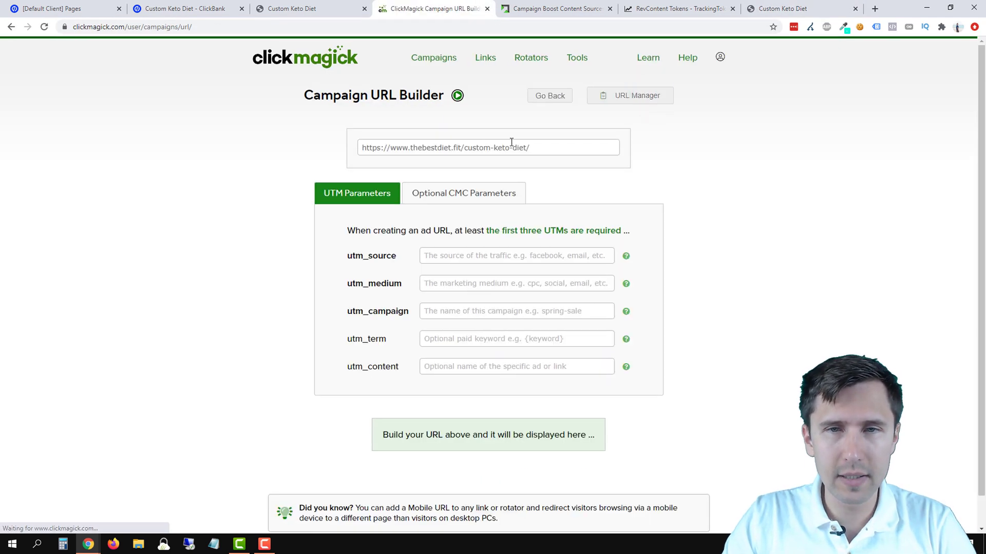
Open the Campaigns dashboard, filter by revcontent source and display medium, then reset filters to Any
click(542, 98)
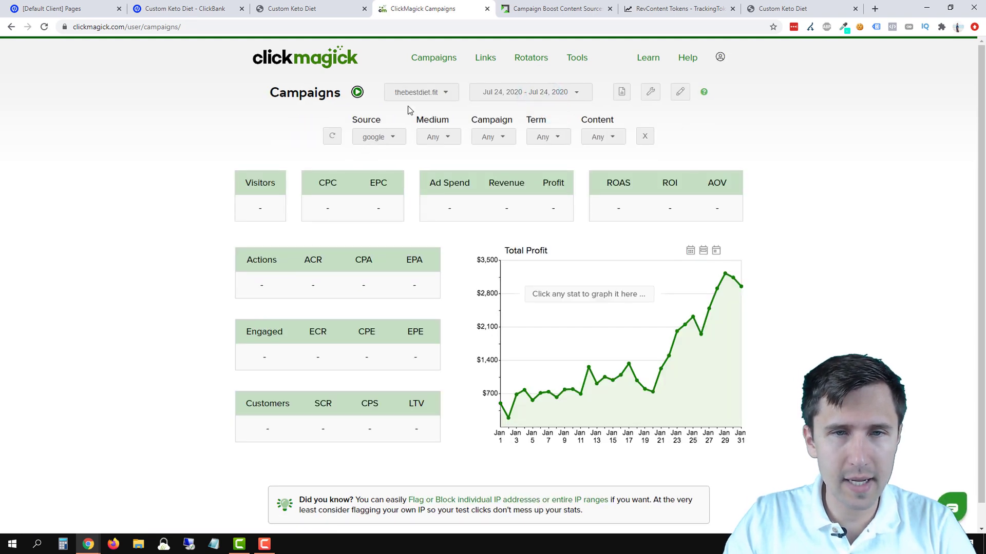
click(381, 136)
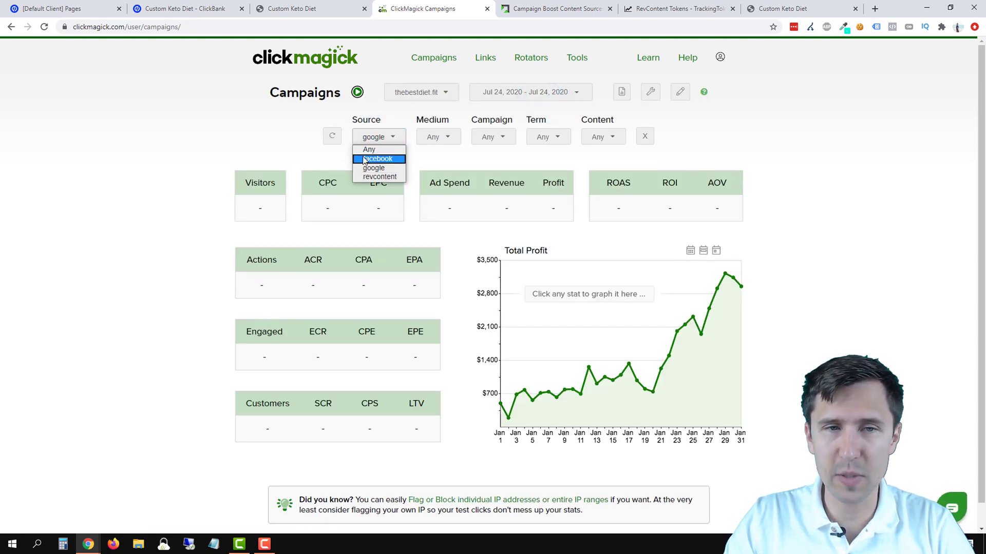
click(332, 136)
click(375, 137)
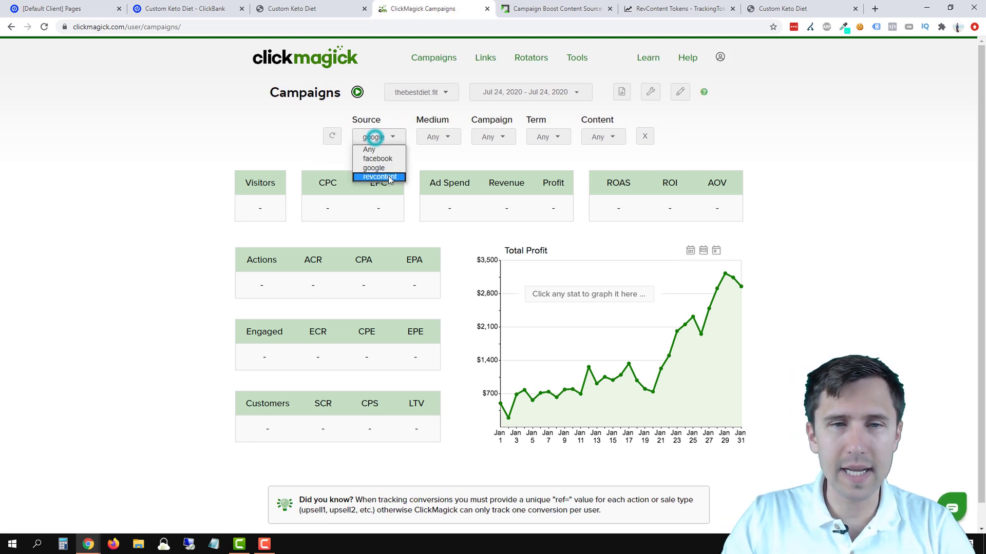
click(389, 177)
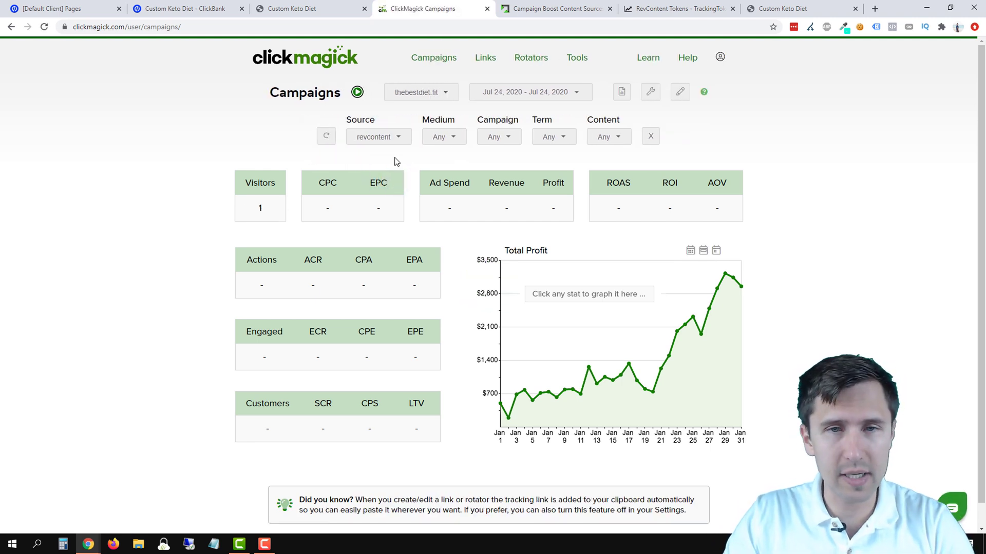
click(451, 159)
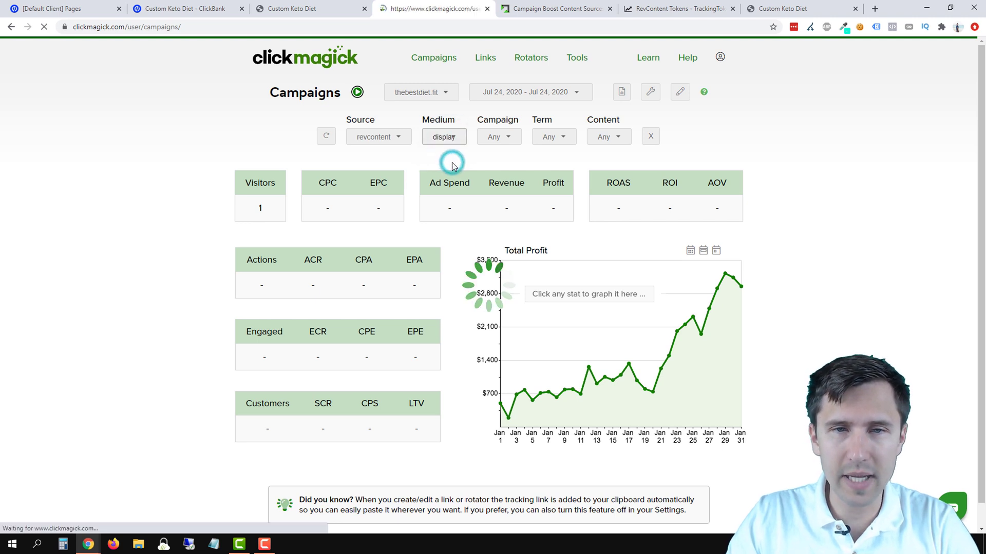
click(382, 137)
click(370, 148)
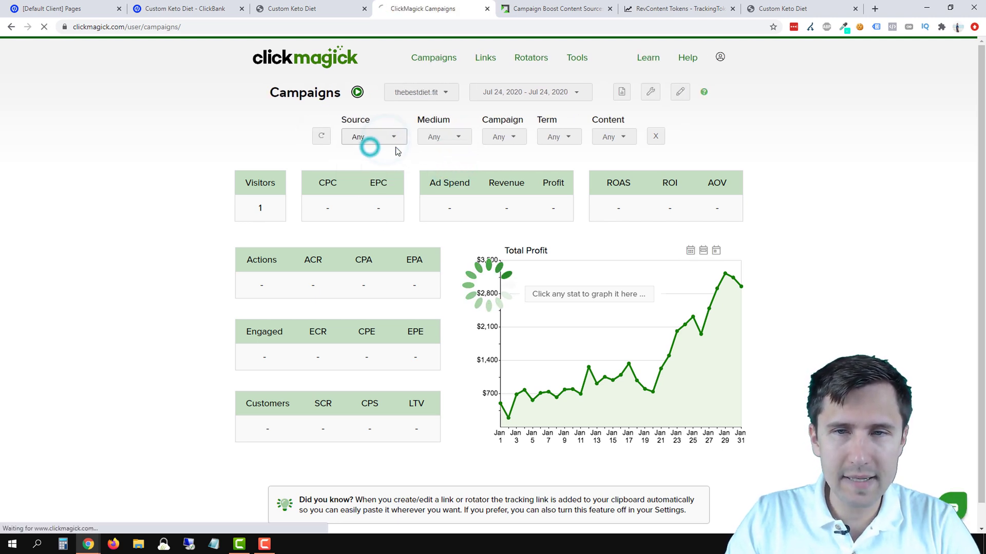
Try the custom-keto-diet campaign filter, clear it to Any, and filter the medium to display
click(445, 137)
click(445, 138)
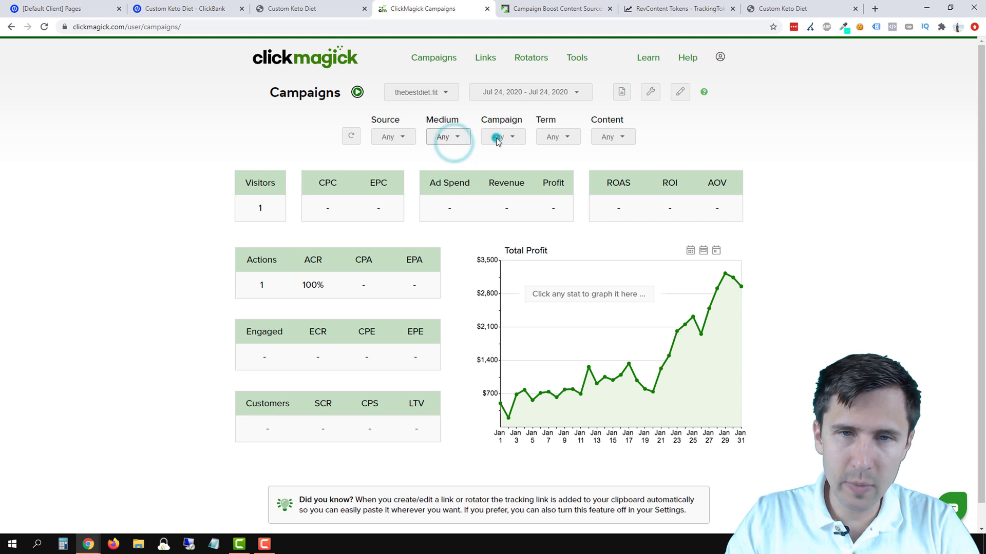
click(498, 137)
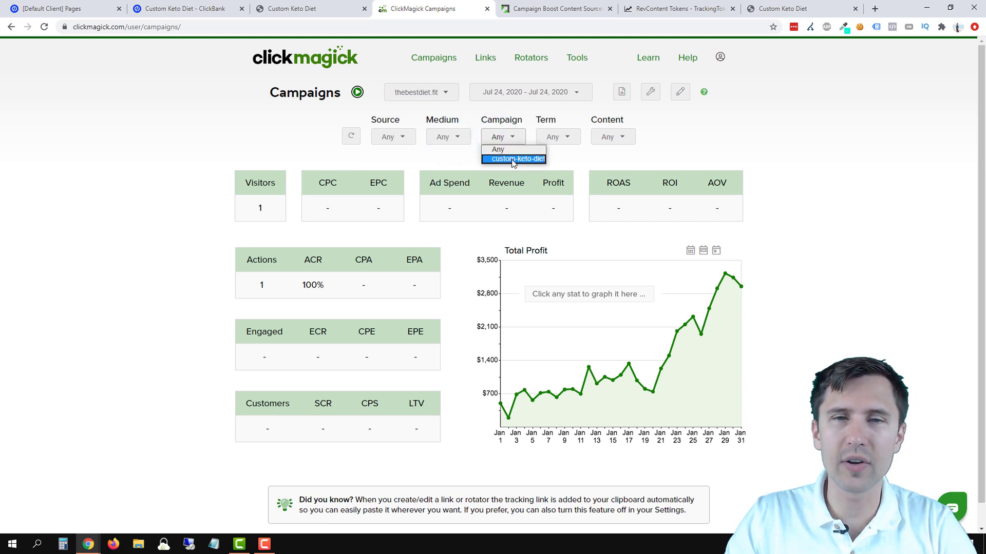
click(513, 159)
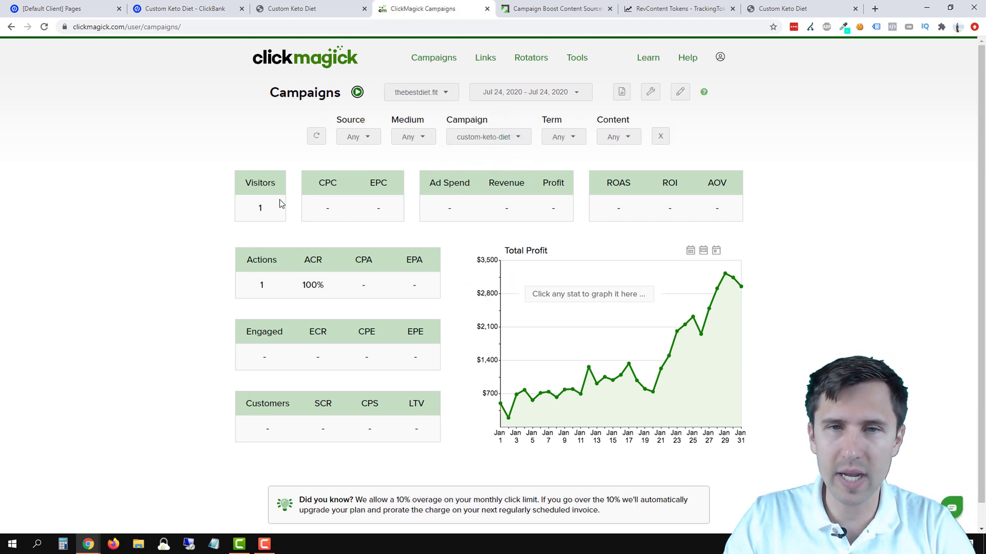
click(468, 138)
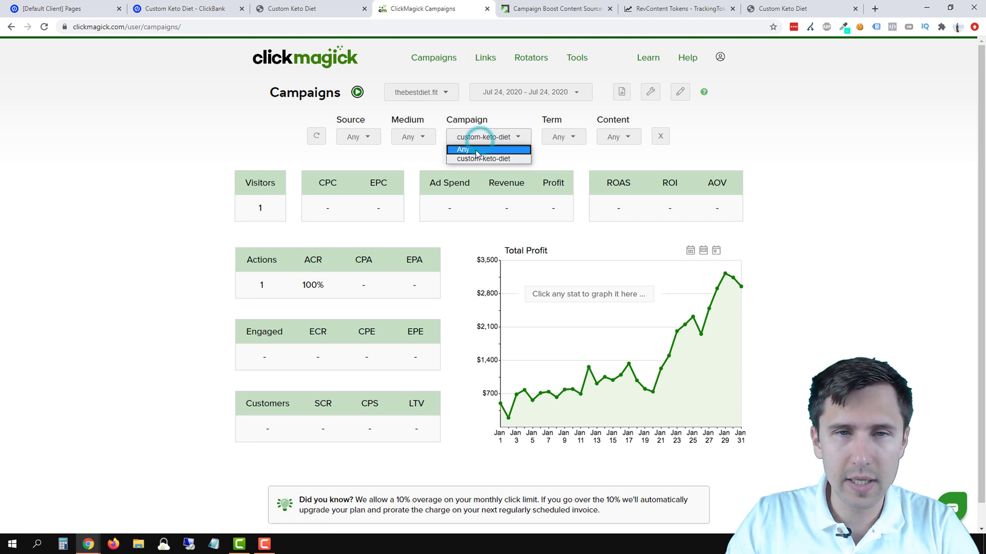
click(462, 149)
click(441, 137)
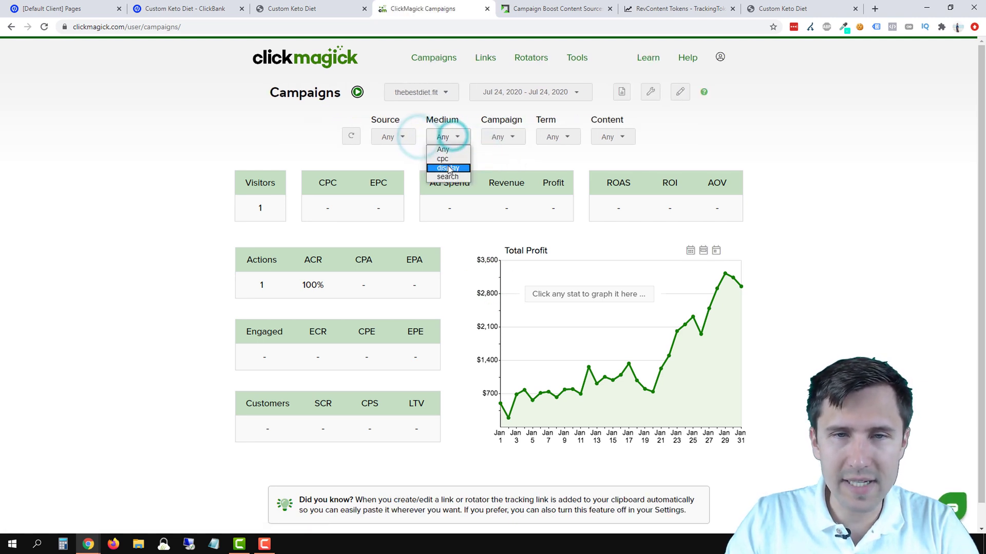
click(448, 169)
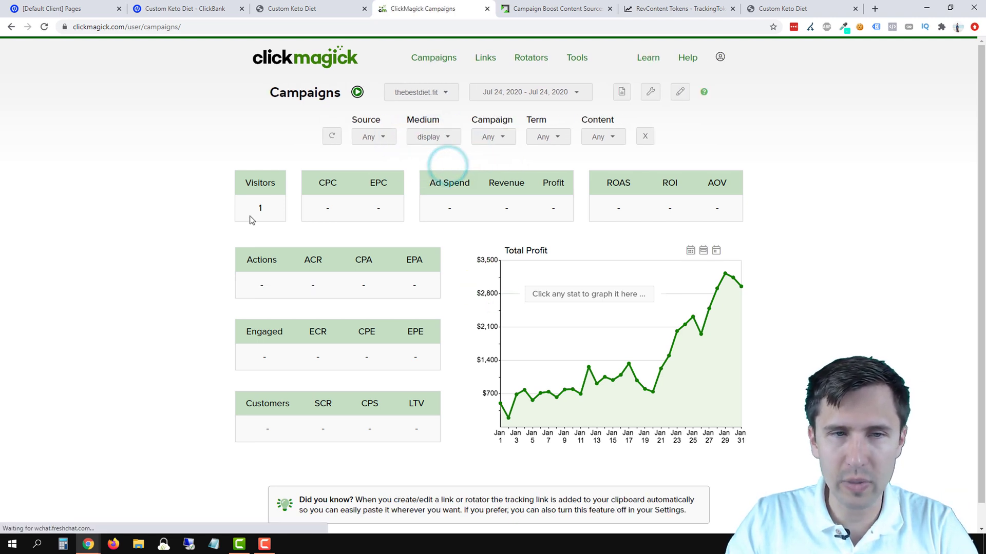
Leave term at Any and filter content to getinstantaccess, showing the single recorded visitor
click(555, 139)
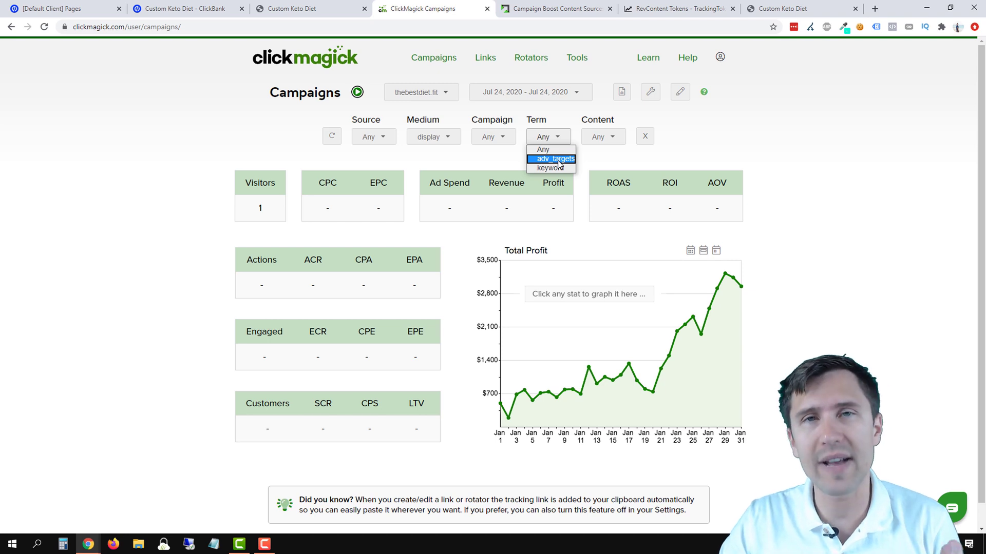
click(599, 137)
click(599, 137)
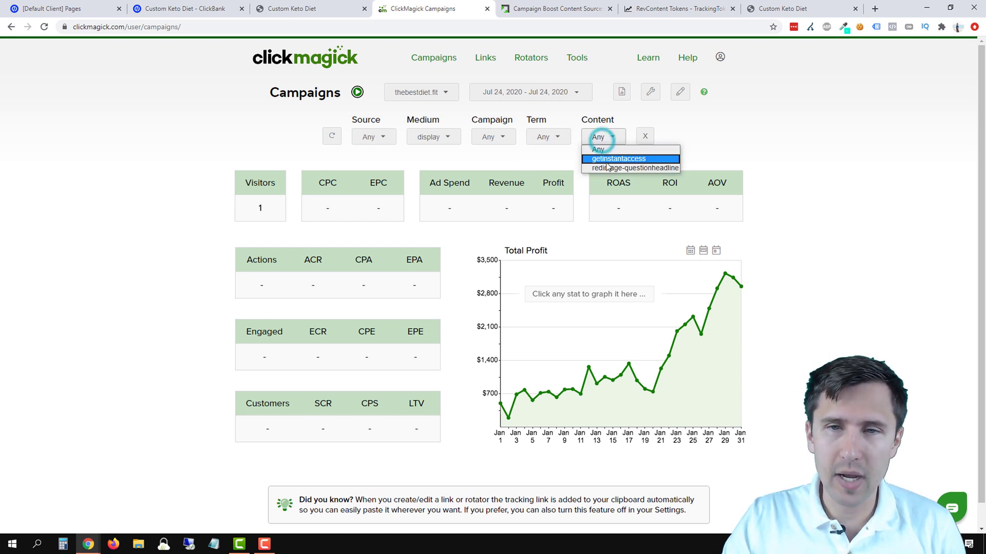
click(634, 162)
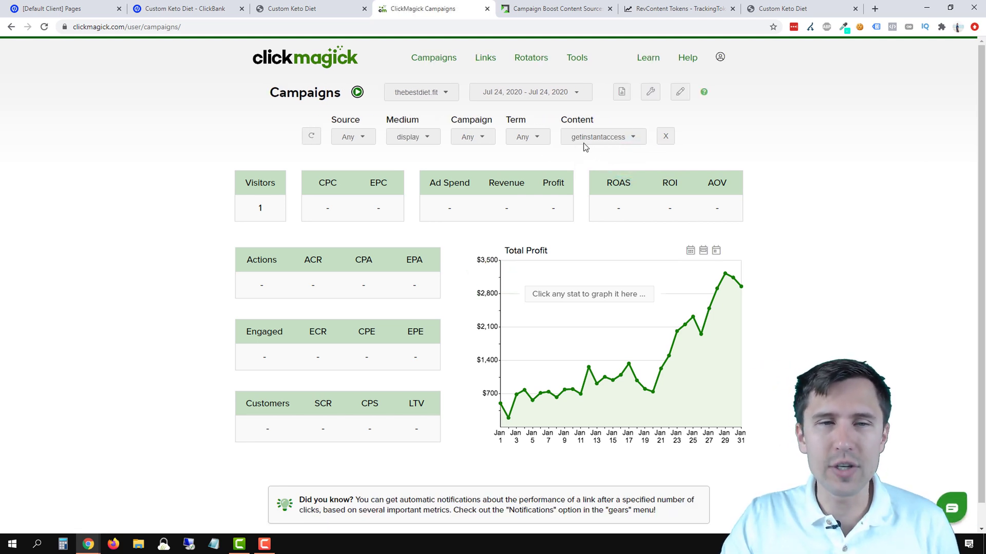
double_click(260, 208)
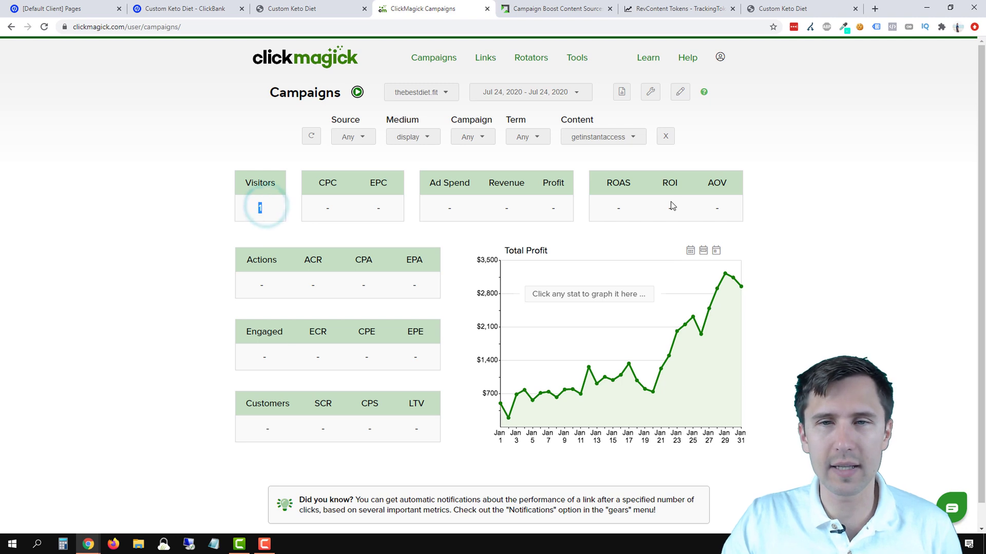
Switch content to redimage-questionheadline, keep source at Any, then clear all UTM filters
click(623, 137)
click(599, 170)
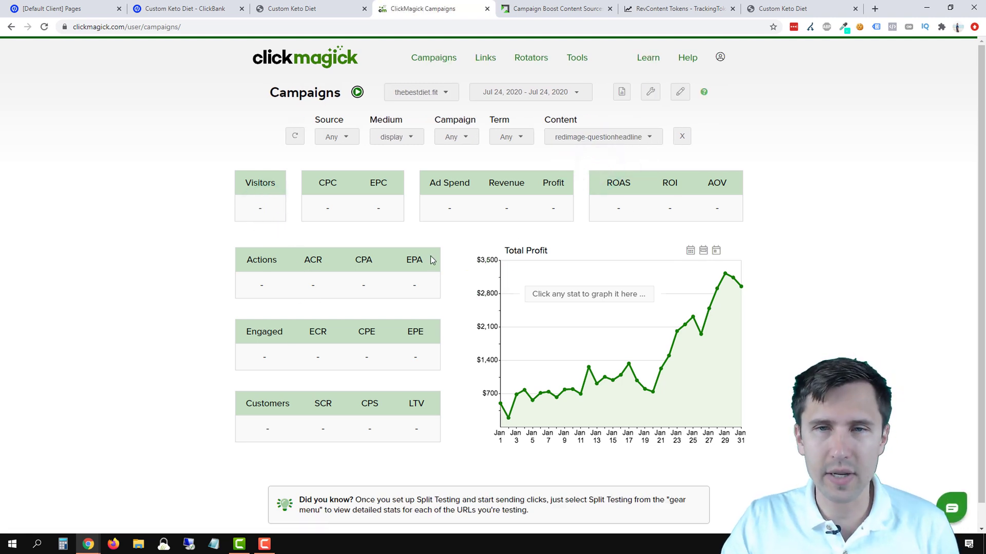
click(352, 138)
click(335, 148)
click(683, 140)
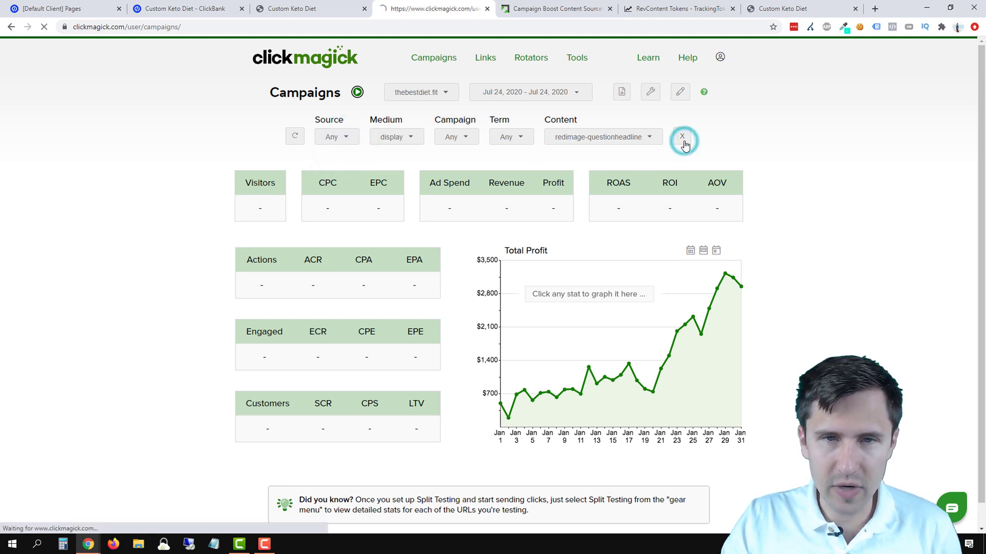
Filter content to getinstantaccess again, then to redimage-questionheadline to compare visitors
double_click(262, 284)
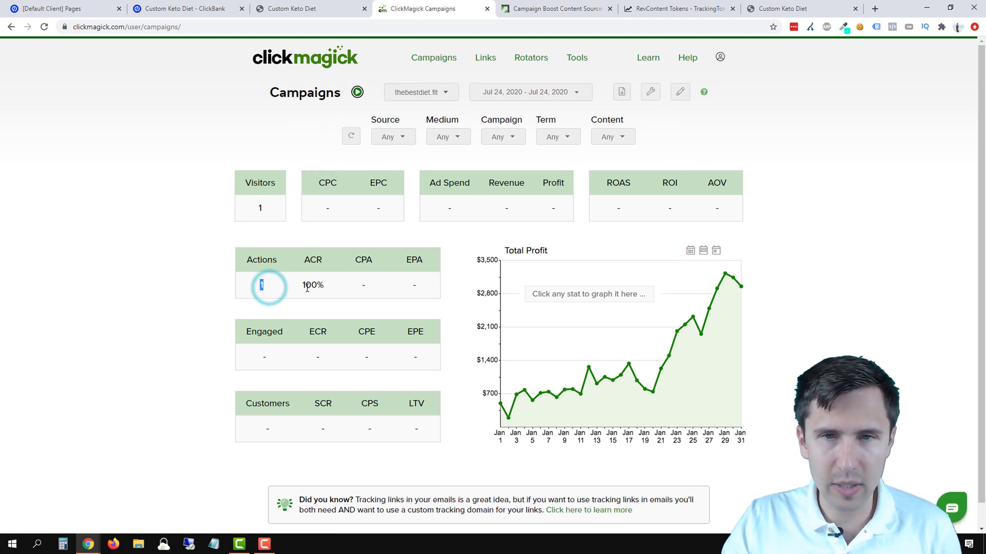
click(614, 138)
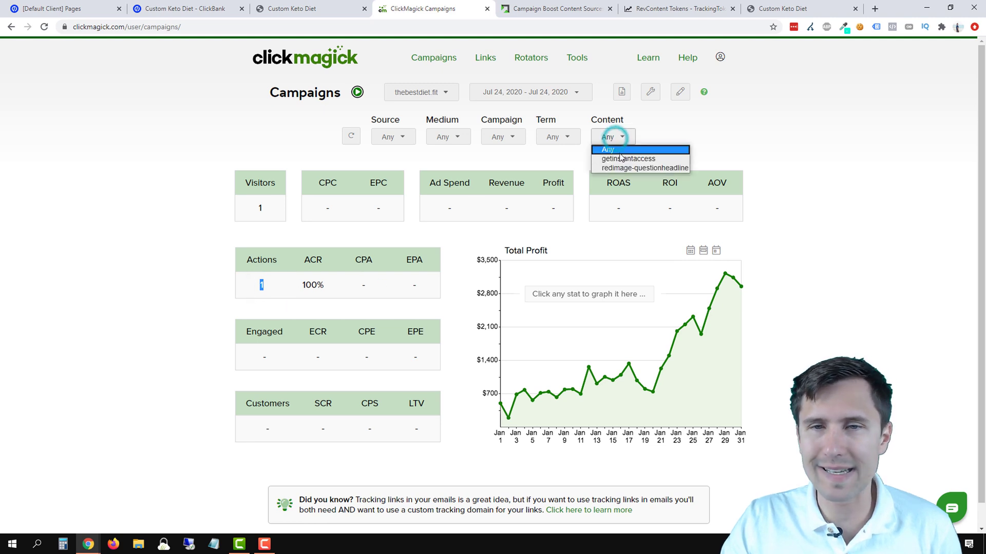
click(620, 154)
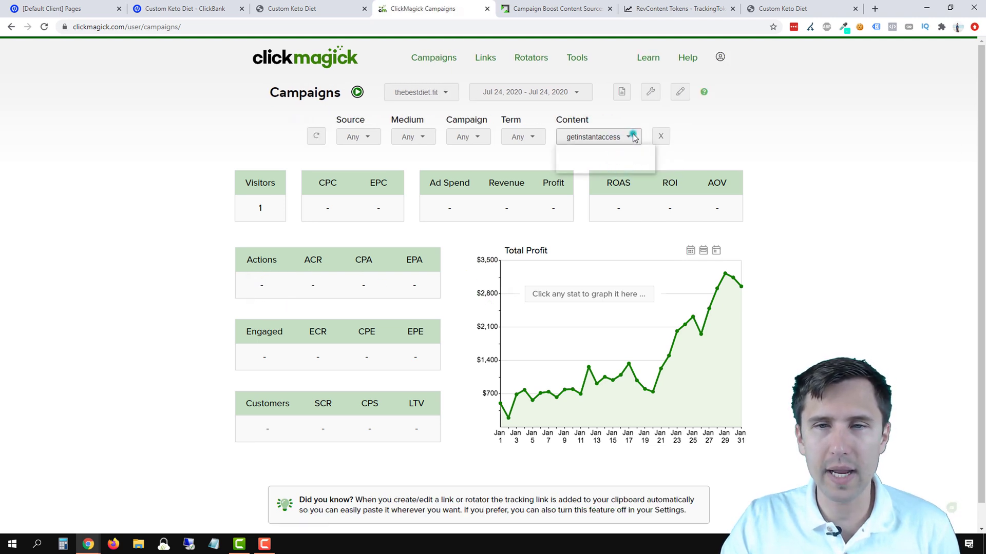
click(632, 134)
click(595, 164)
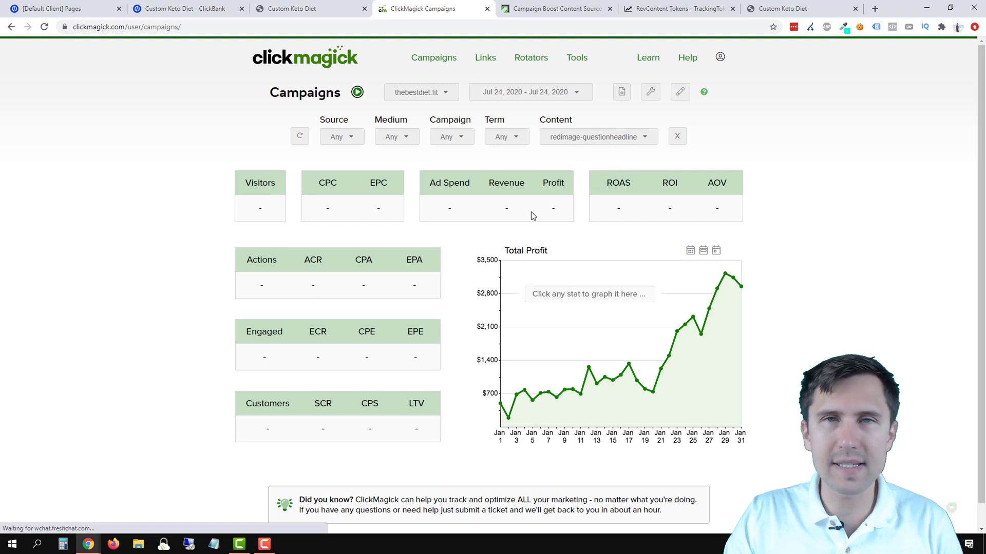